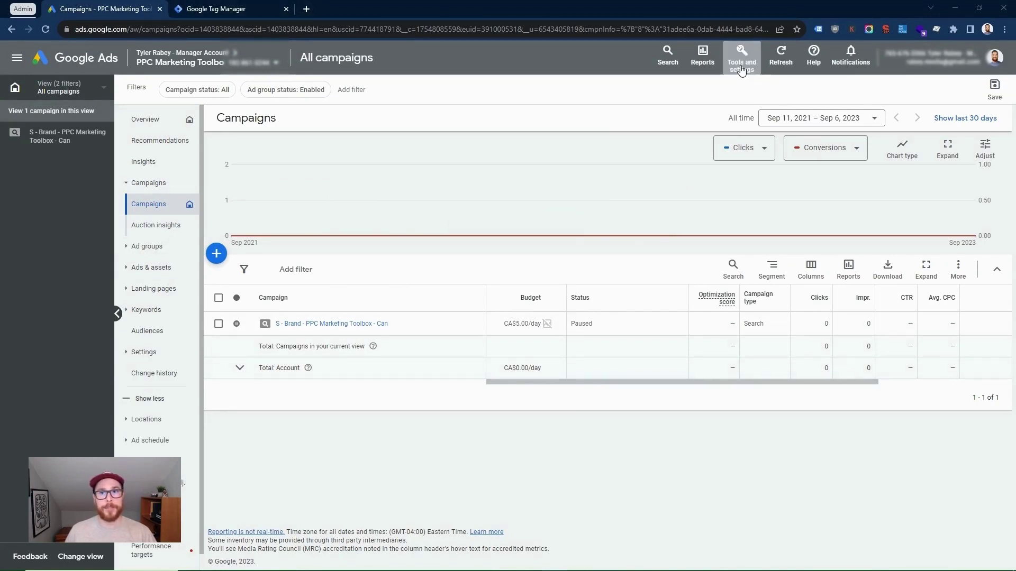
# - Go to Audience manager under Tools and settings to see the four data segments
pyautogui.click(741, 70)
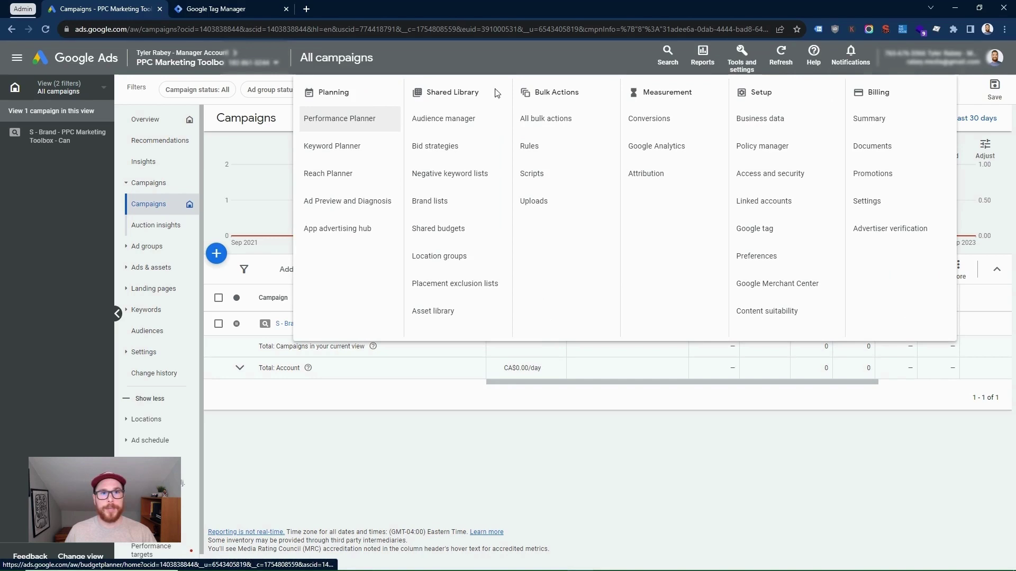
pyautogui.click(436, 127)
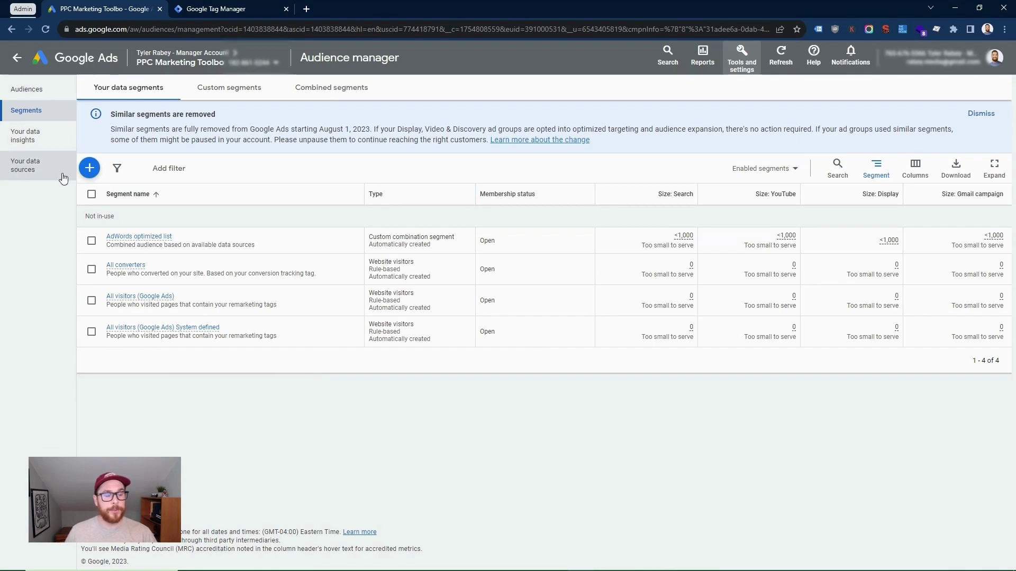
# - View the Google Ads tag's details from Your data sources
pyautogui.click(42, 169)
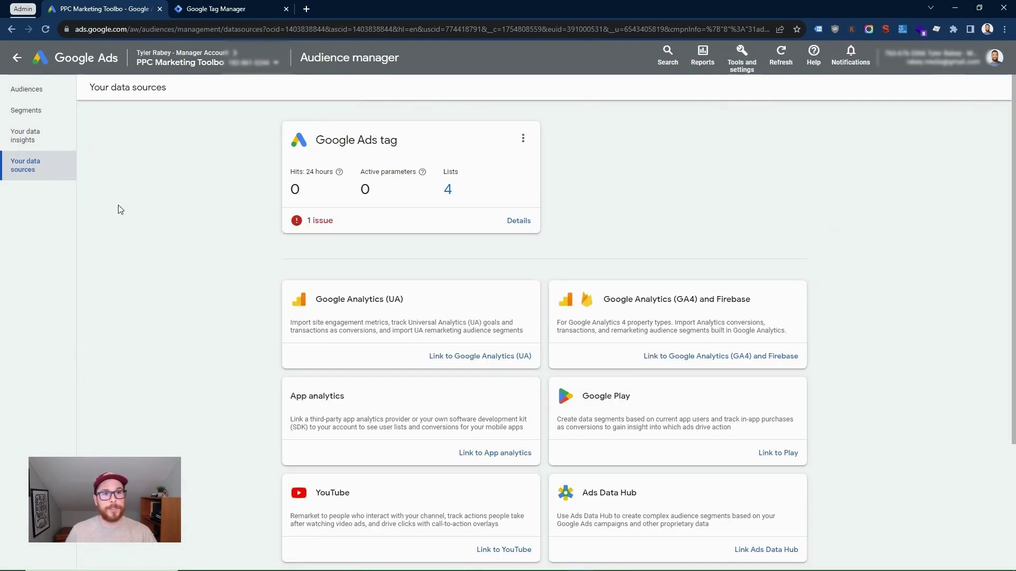
pyautogui.moveTo(344, 226); pyautogui.dragTo(295, 233)
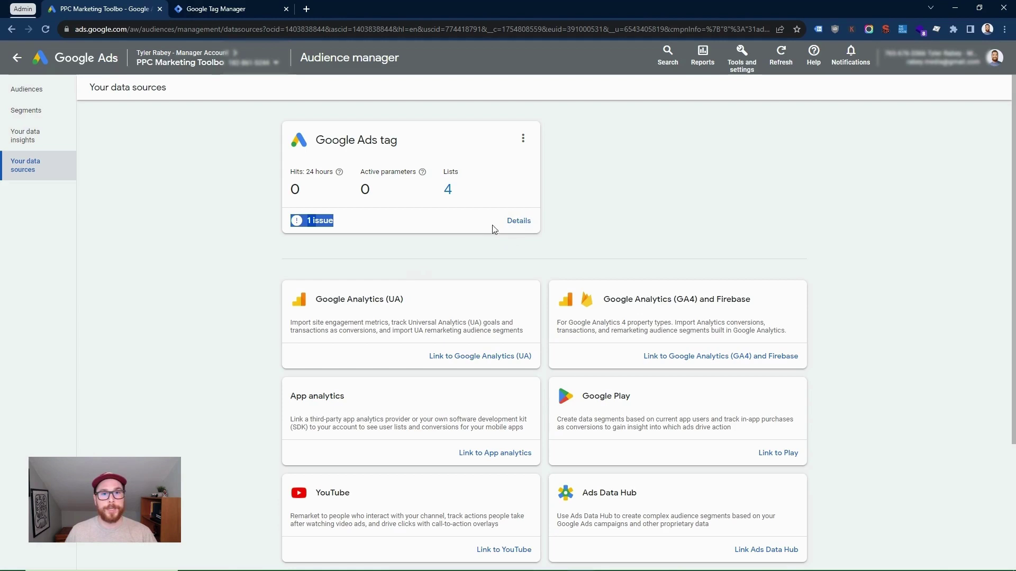
pyautogui.click(518, 221)
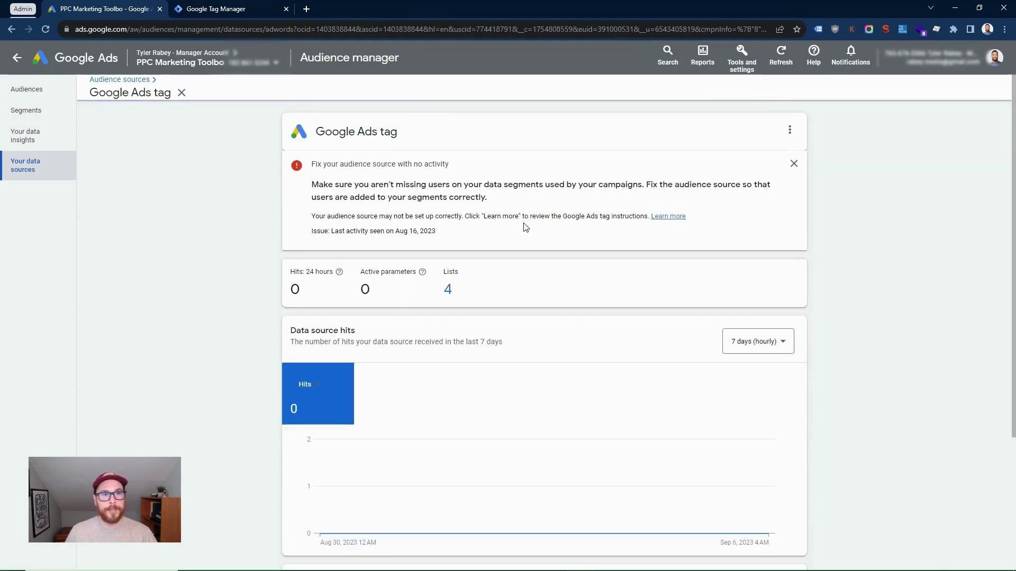
pyautogui.scroll(-3, 517, 218)
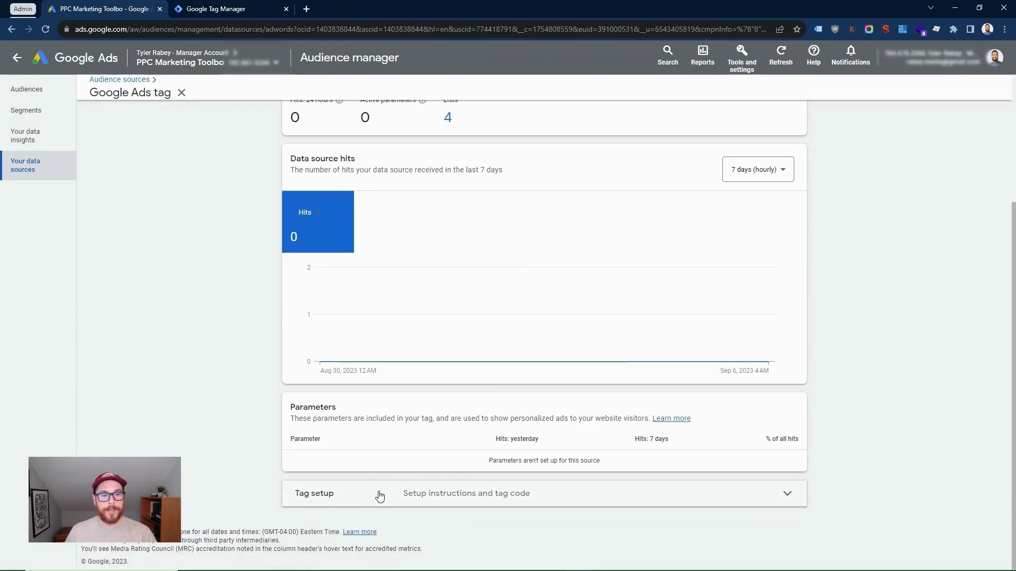
pyautogui.click(391, 498)
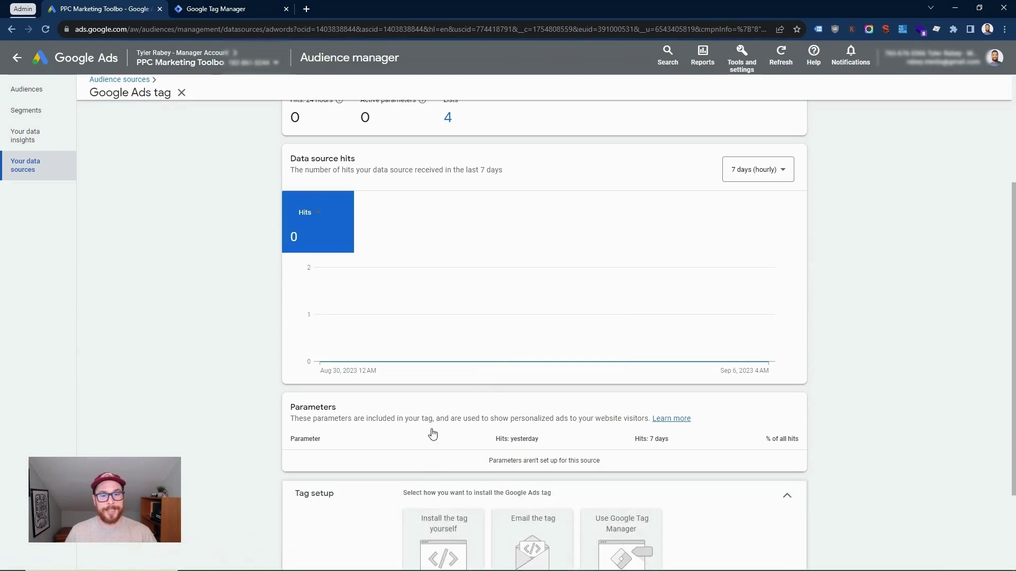
pyautogui.scroll(-2, 431, 431)
pyautogui.click(619, 415)
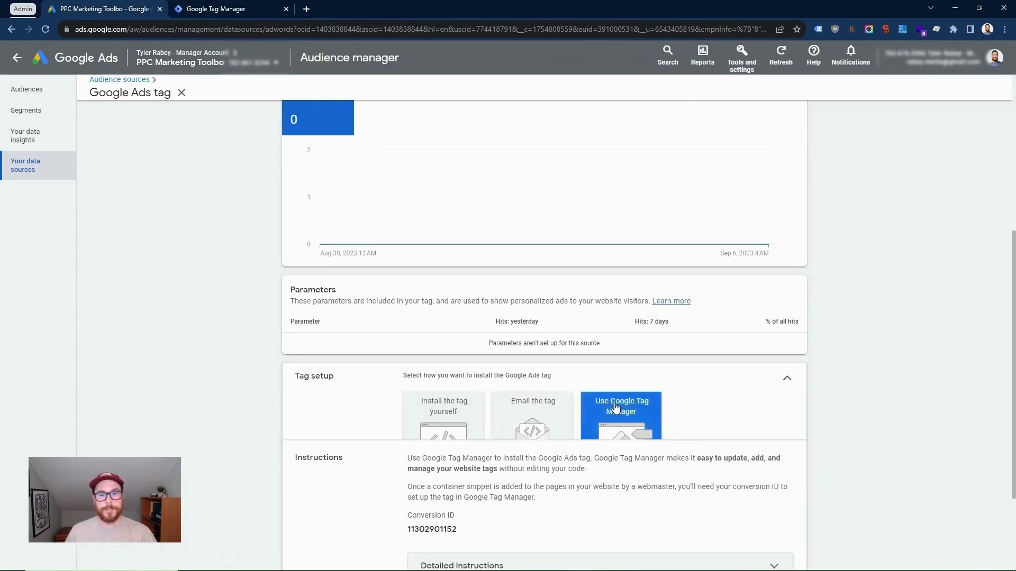
pyautogui.scroll(-2, 640, 419)
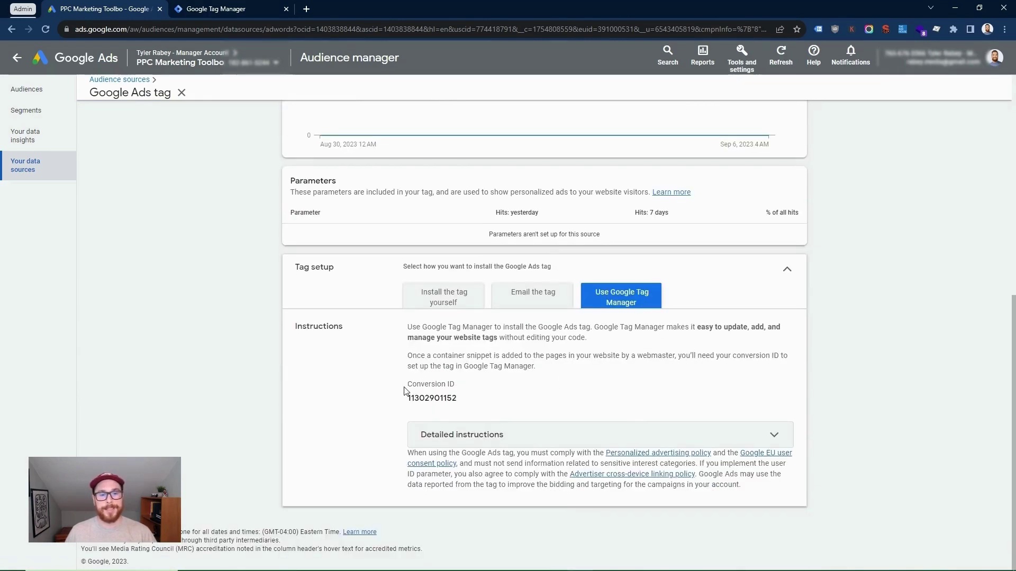
pyautogui.moveTo(413, 392); pyautogui.dragTo(460, 387)
pyautogui.doubleClick(447, 398)
pyautogui.hotkey('ctrl', 'c')
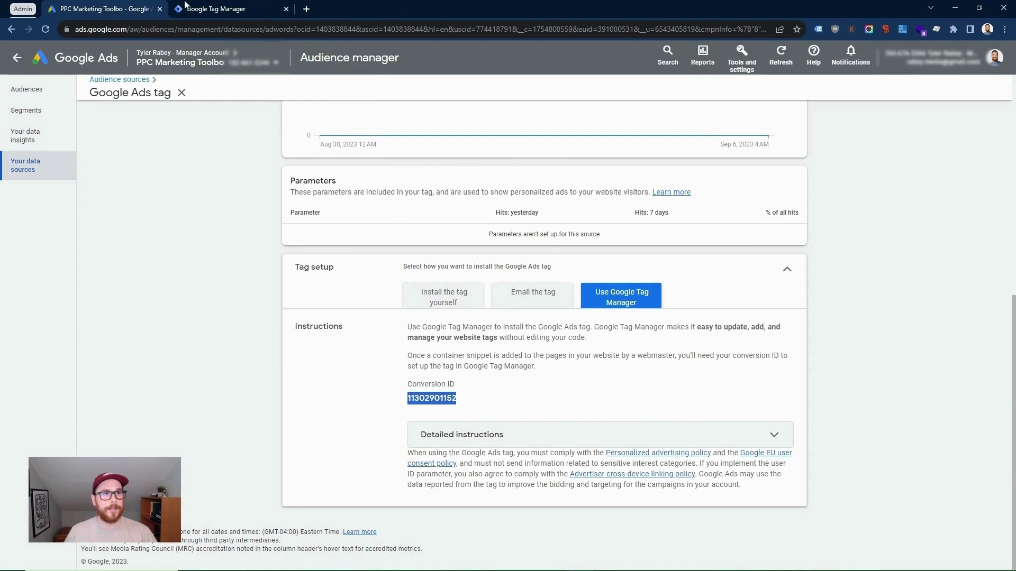
# - In Tag Manager, create a new tag named 'GADS - Remarketing Tag' and bring up the tag types
pyautogui.click(200, 8)
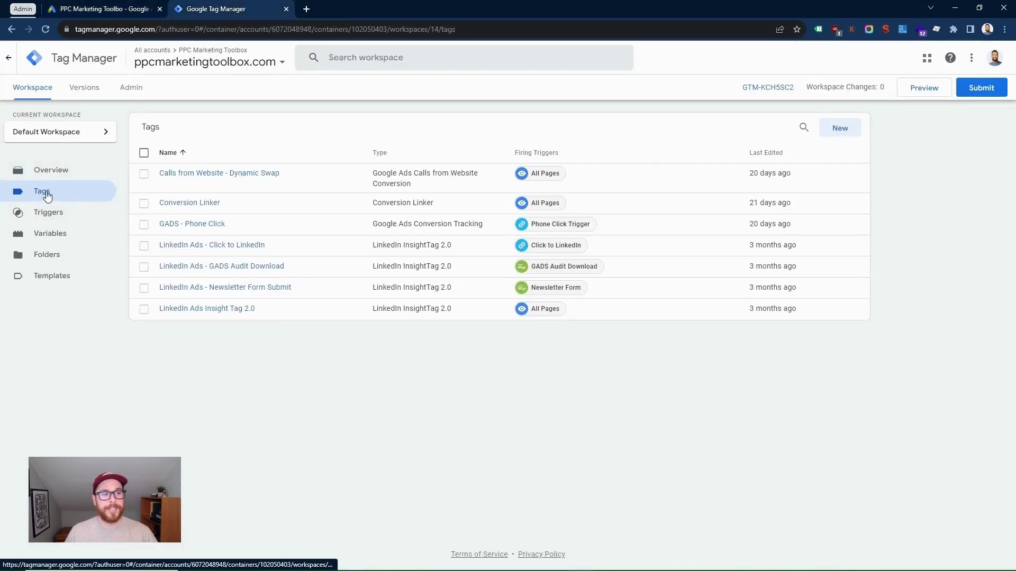
pyautogui.click(839, 128)
pyautogui.click(316, 54)
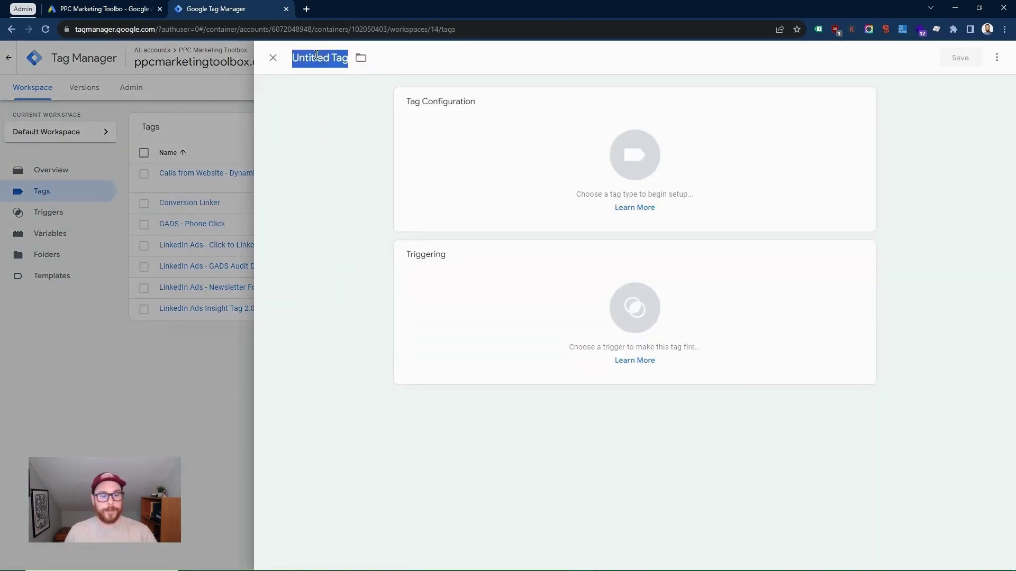
pyautogui.write('GADS')
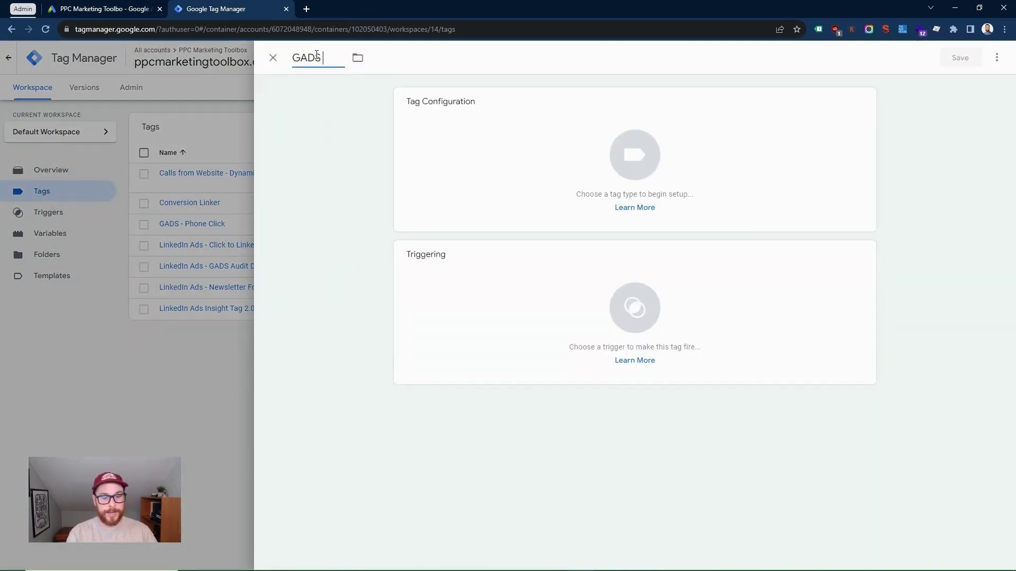
pyautogui.write(' - Remarketi')
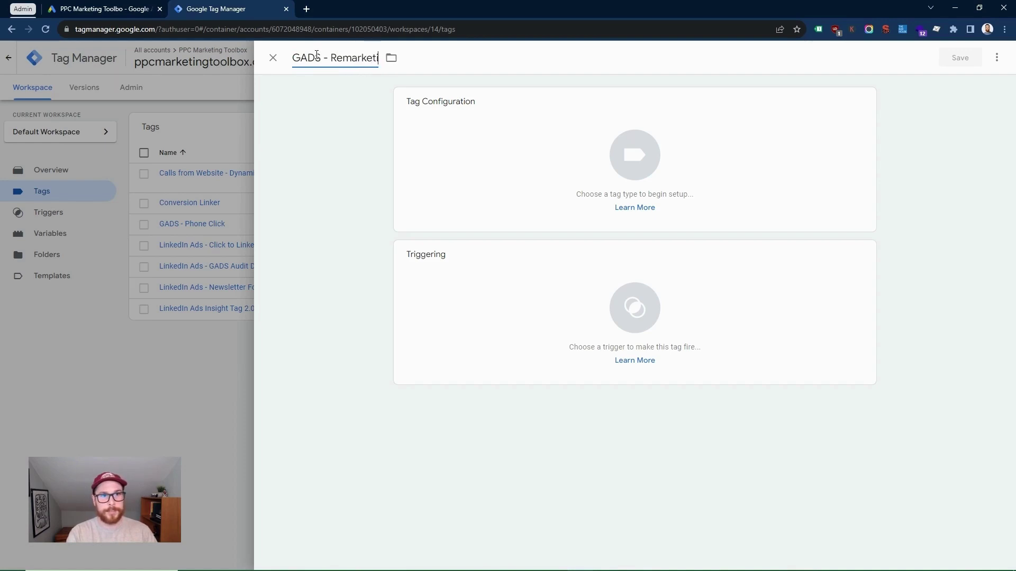
pyautogui.write('ng Tag')
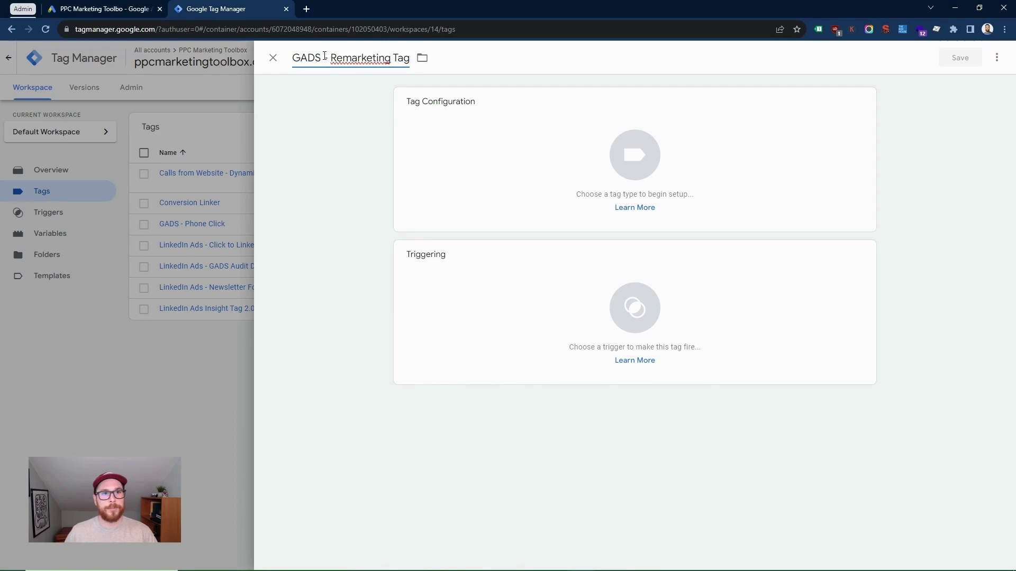
pyautogui.click(505, 118)
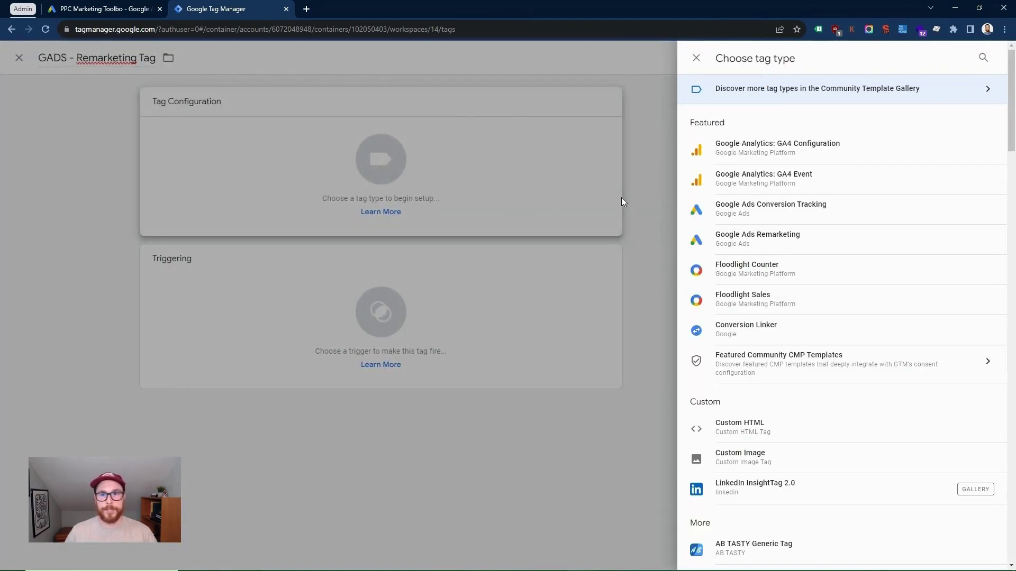
pyautogui.click(729, 244)
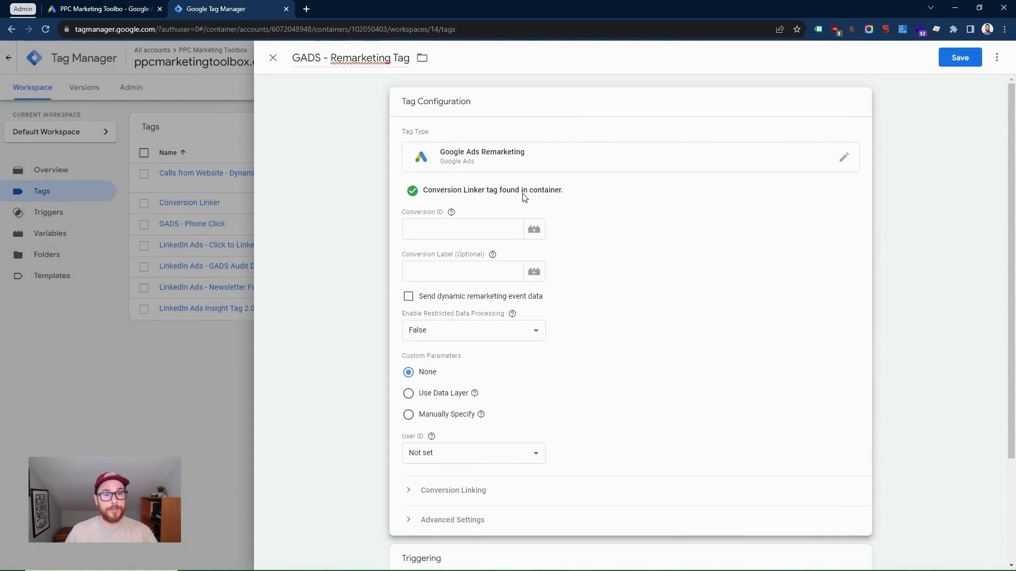
pyautogui.click(428, 226)
pyautogui.hotkey('ctrl', 'v')
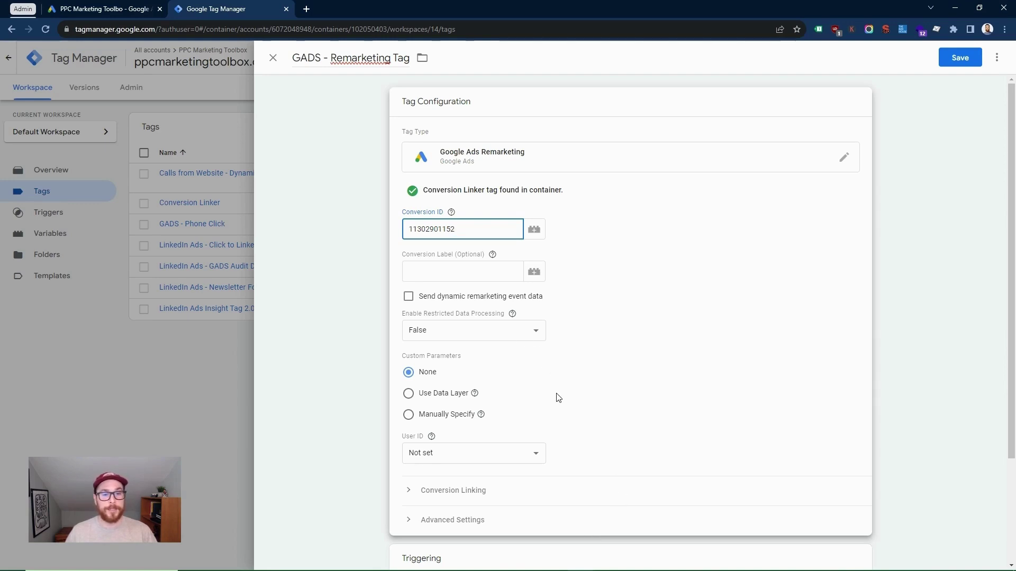
pyautogui.click(516, 317)
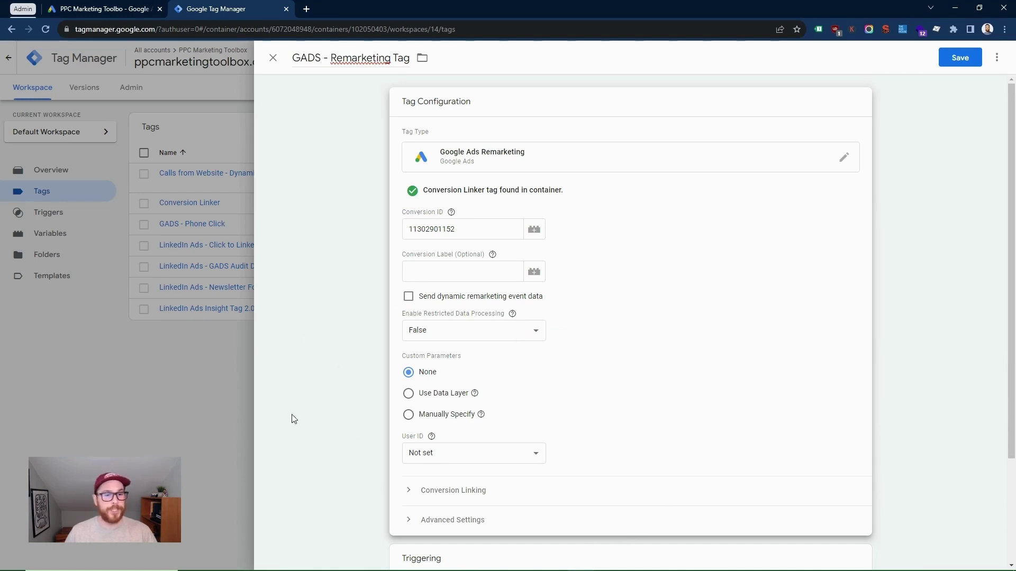
pyautogui.scroll(-3, 546, 433)
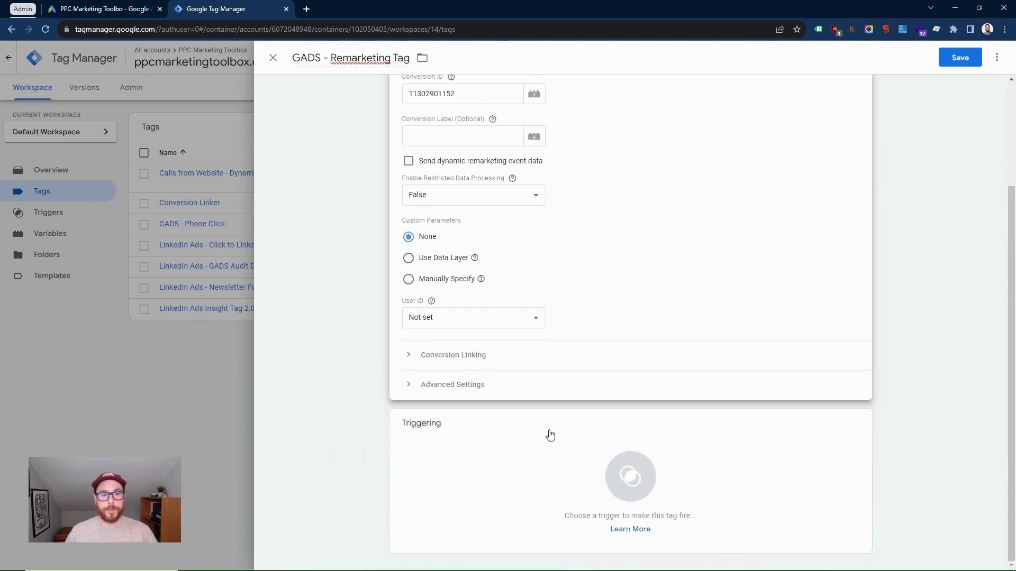
# - Trigger GADS - Remarketing Tag on All Pages and save it
pyautogui.click(506, 443)
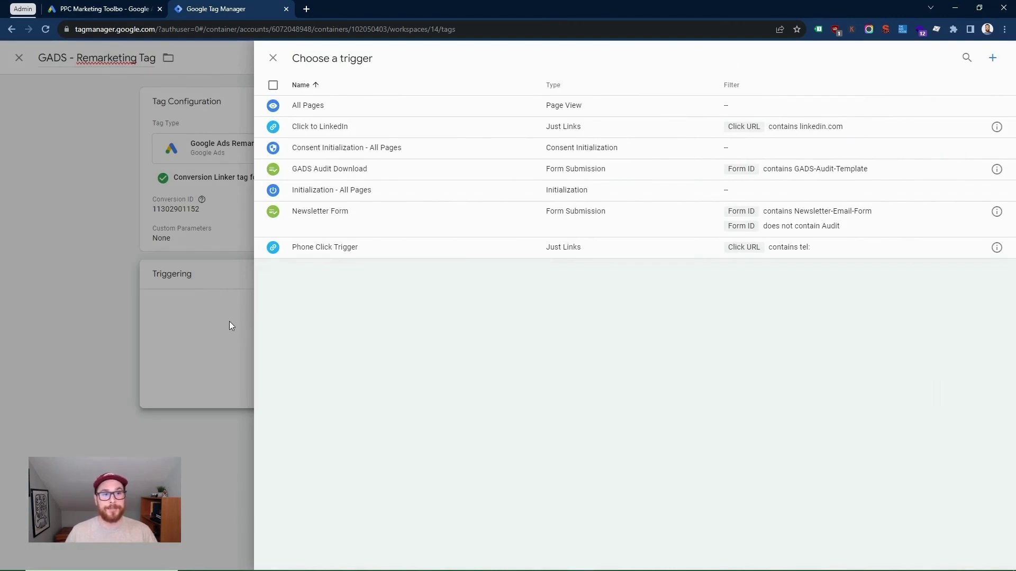
pyautogui.click(310, 105)
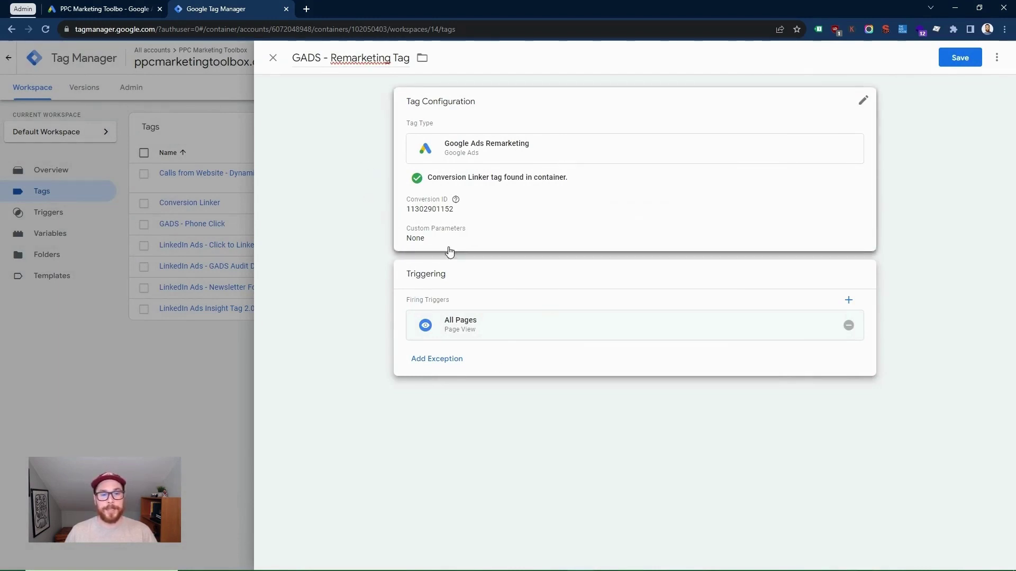
pyautogui.click(969, 58)
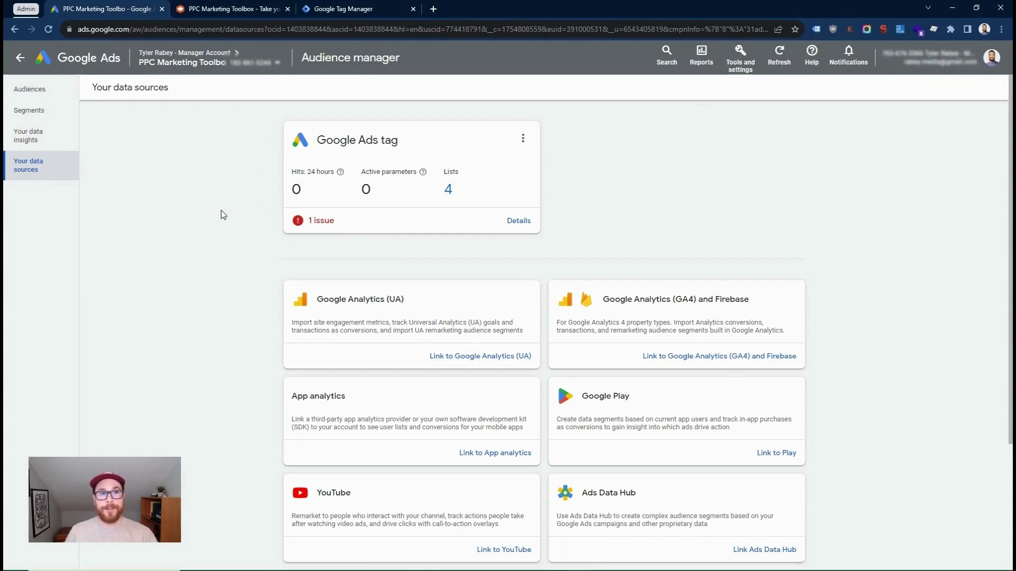
# - Confirm with Tag Assistant Legacy that the PPC Marketing Toolbox homepage fires the Google Ads Remarketing Tag
pyautogui.click(203, 8)
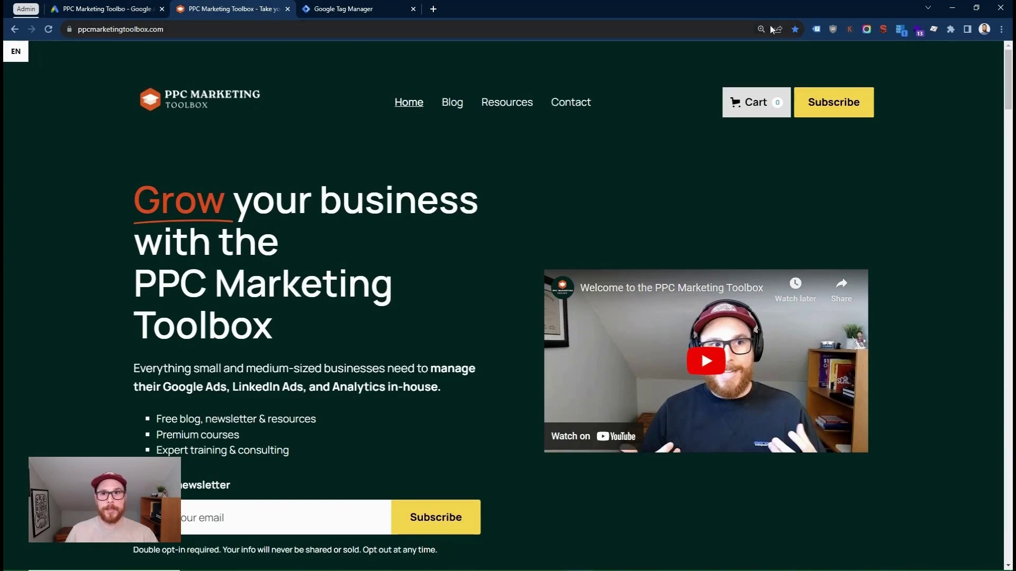
pyautogui.click(816, 30)
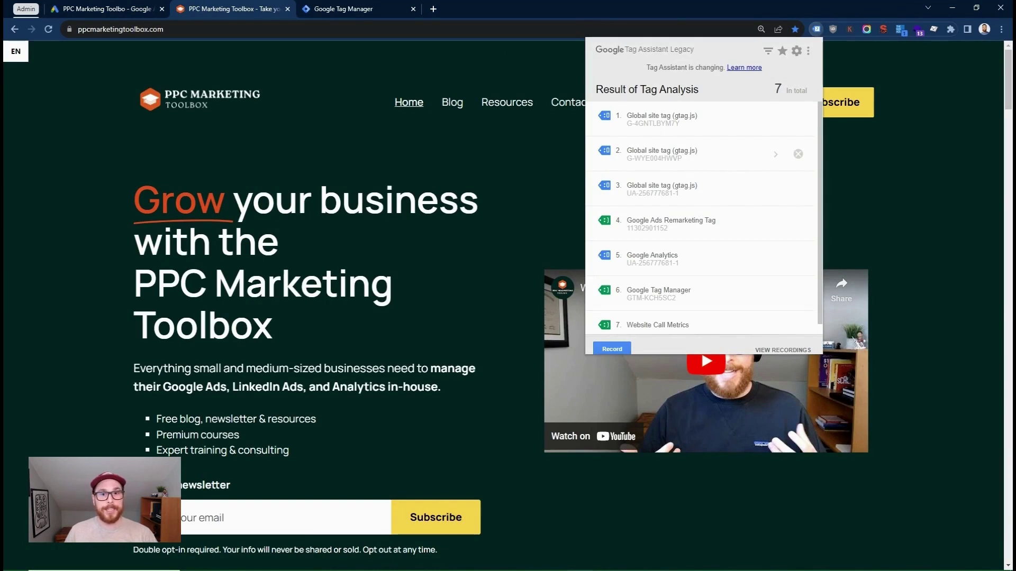
pyautogui.scroll(-1, 704, 154)
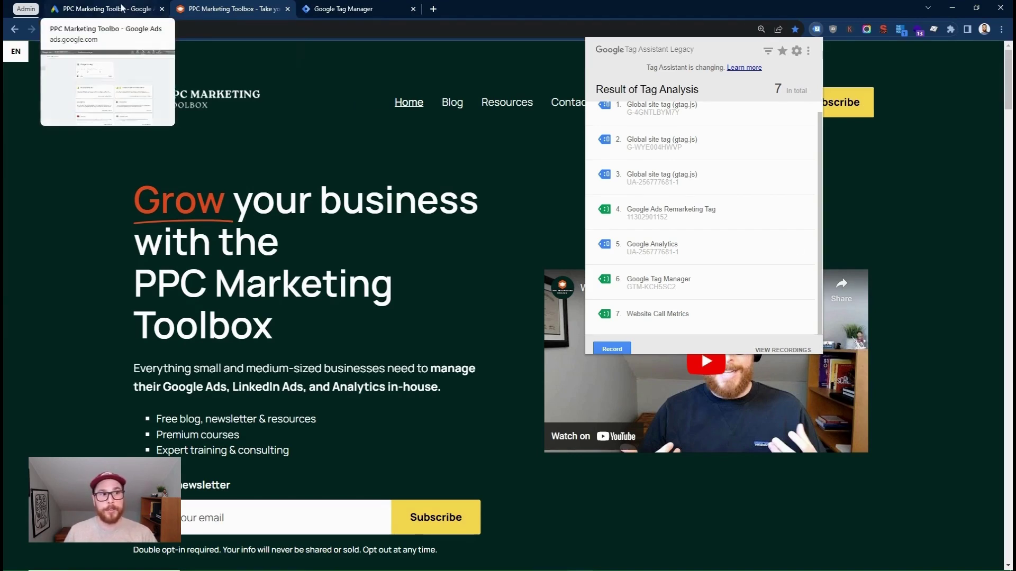
# - Back in Google Ads, go to Audience manager segments and begin a Website visitors segment
pyautogui.click(103, 8)
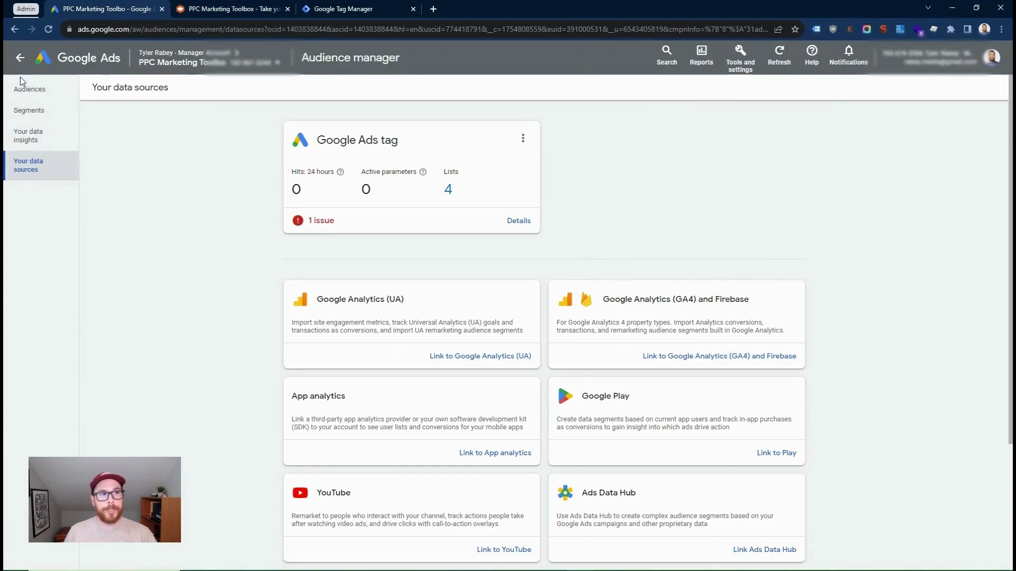
pyautogui.click(33, 92)
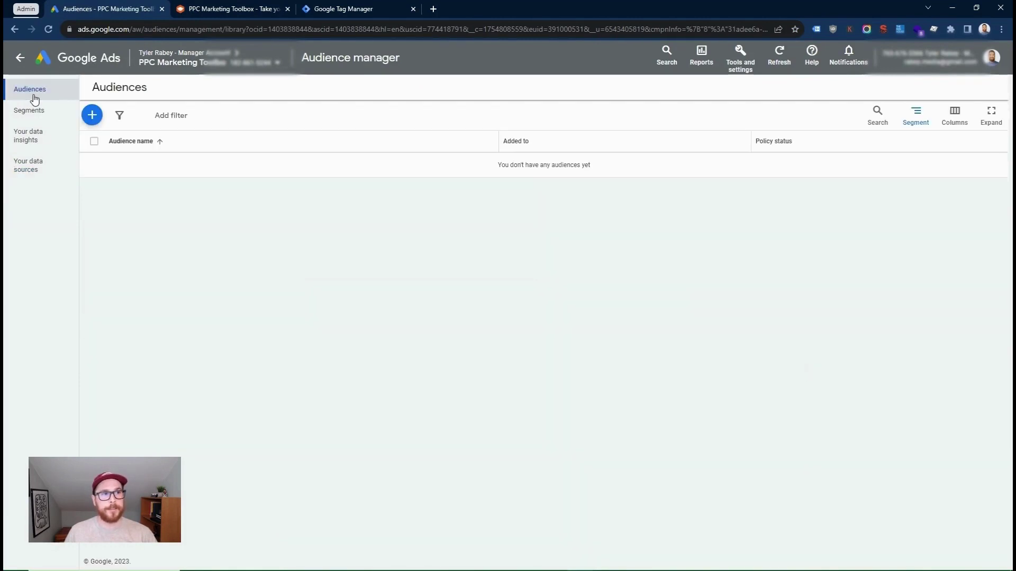
pyautogui.click(46, 111)
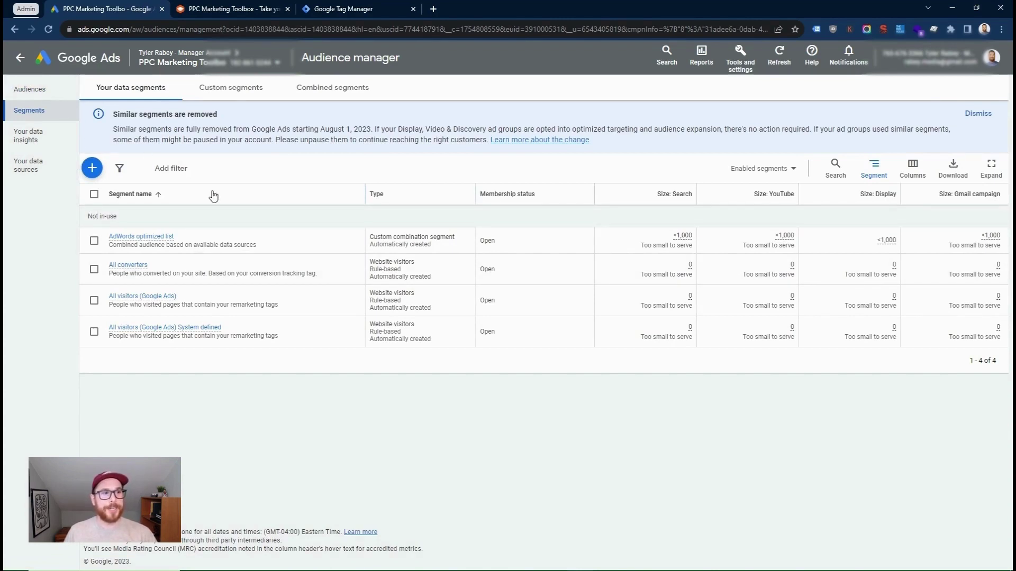
pyautogui.click(93, 169)
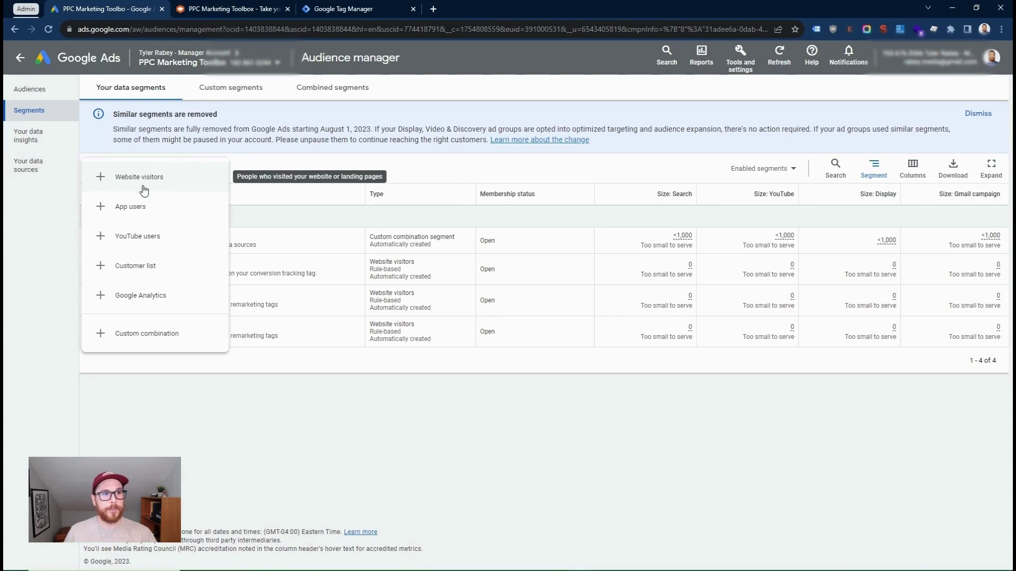
pyautogui.click(120, 179)
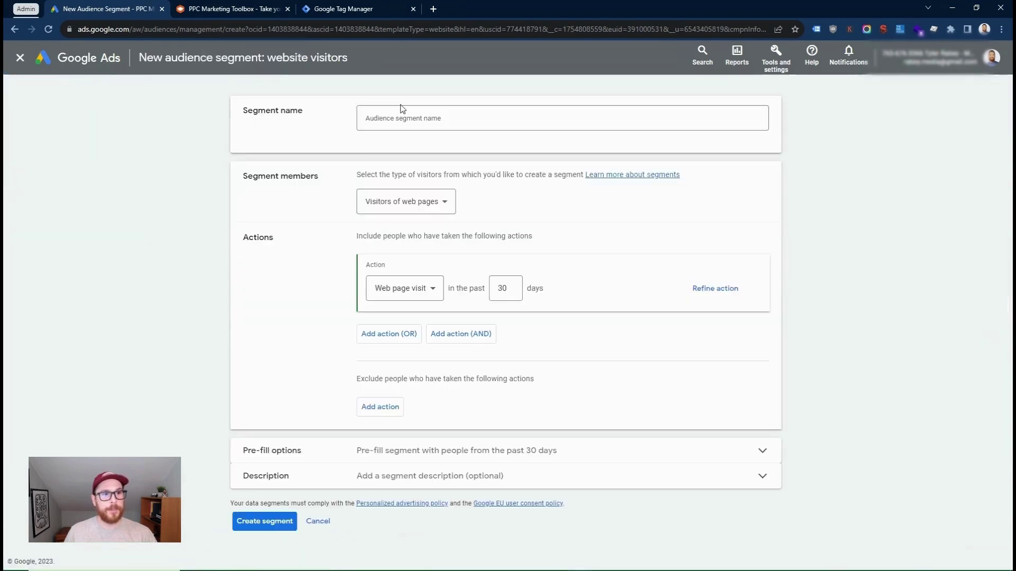
# - Name the segment 'GADS - All Website Visitors - 90D' and change the visit lookback from 30 to 90 days
pyautogui.click(427, 117)
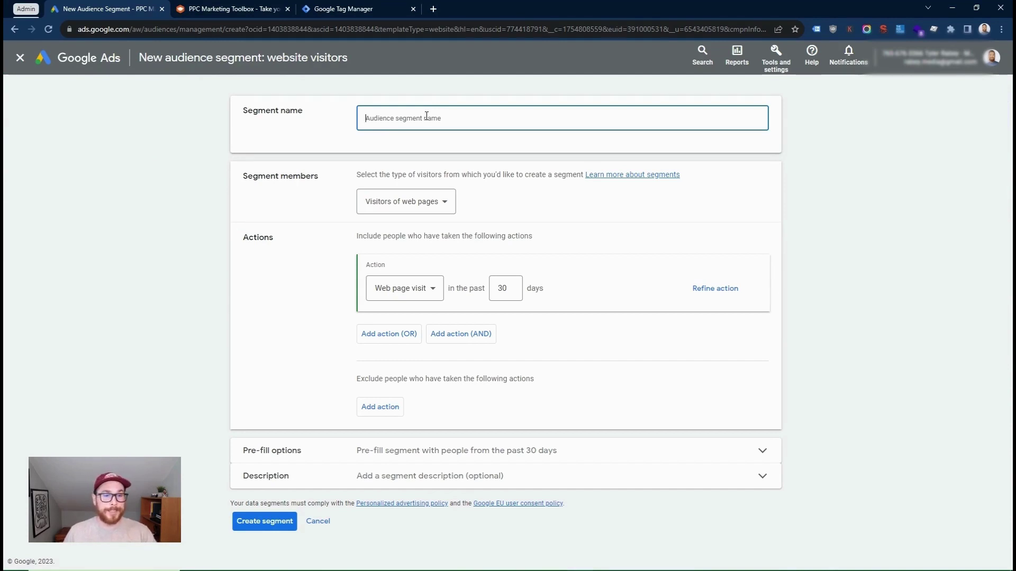
pyautogui.write('All W')
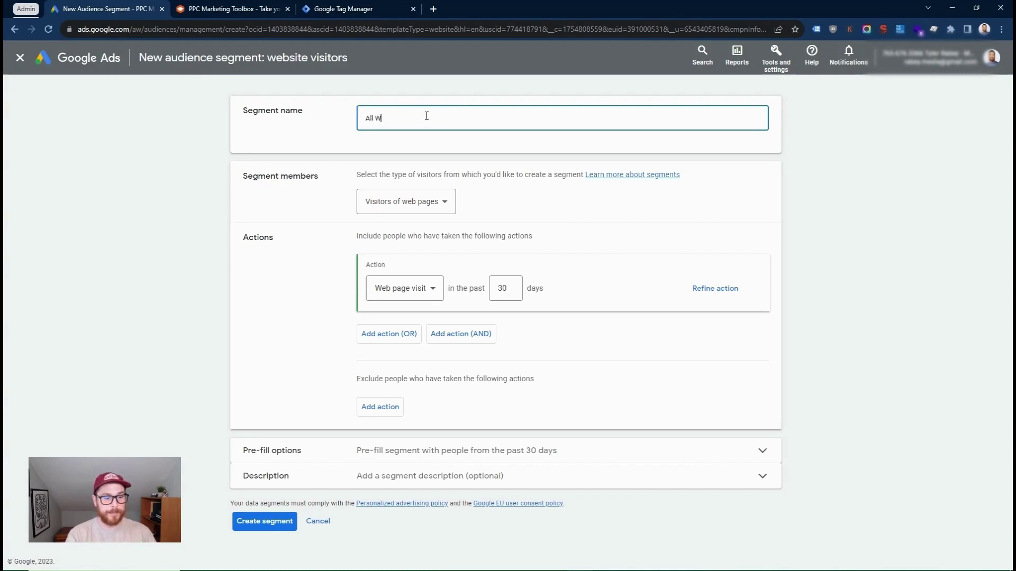
pyautogui.write('ebsite Visitors')
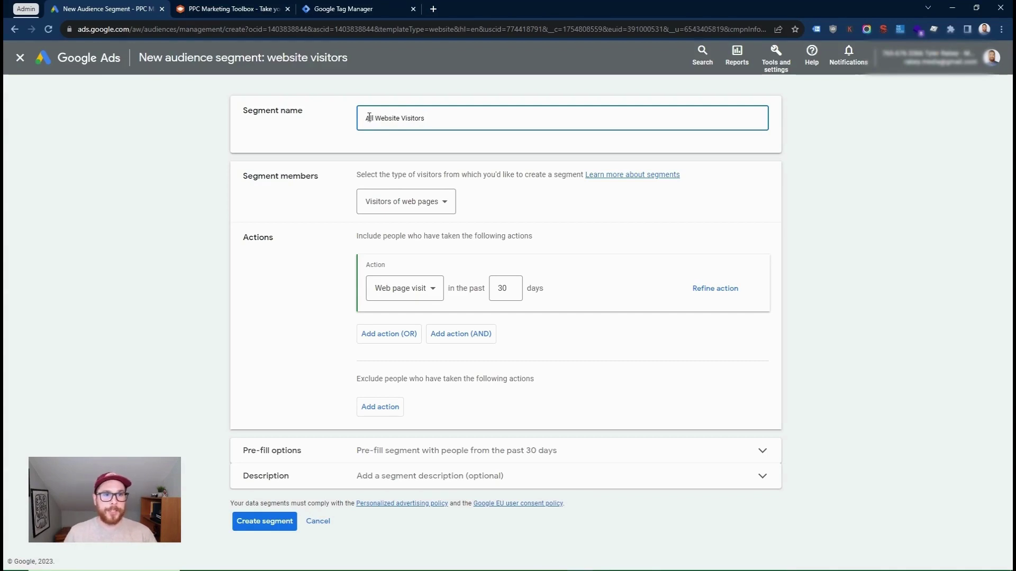
pyautogui.write('GADS -')
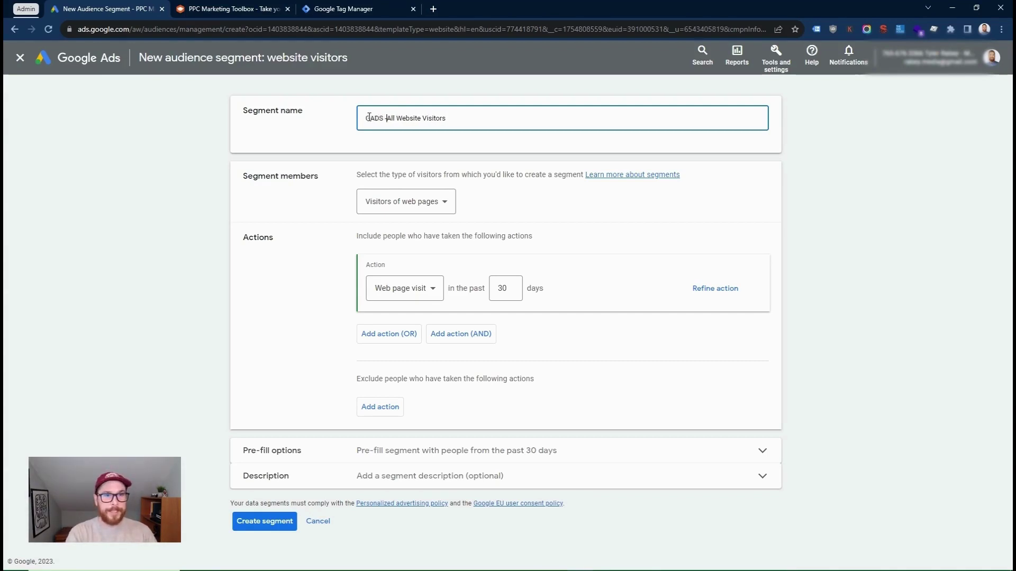
pyautogui.moveTo(369, 118); pyautogui.dragTo(449, 118)
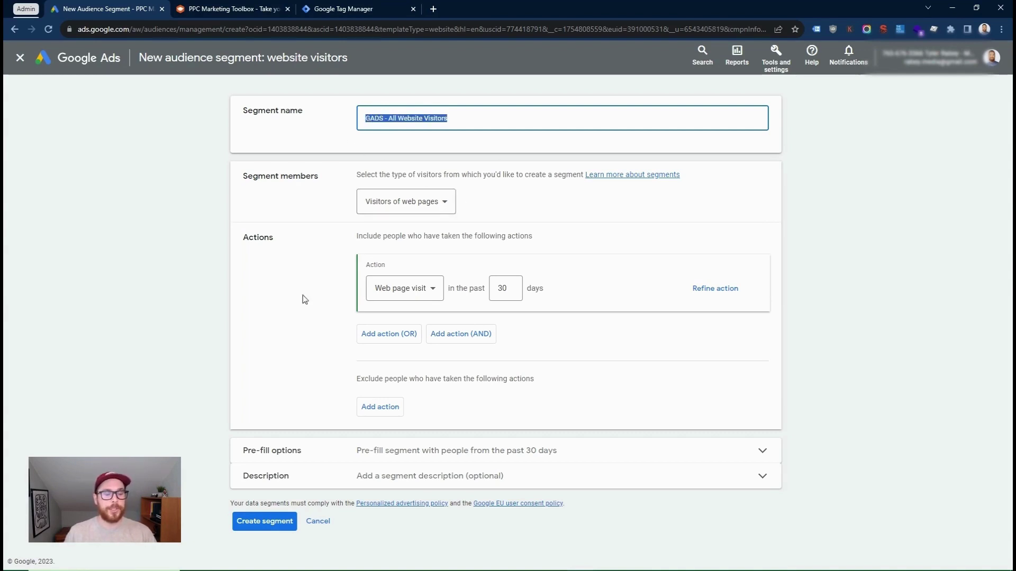
pyautogui.doubleClick(415, 119)
pyautogui.click(455, 119)
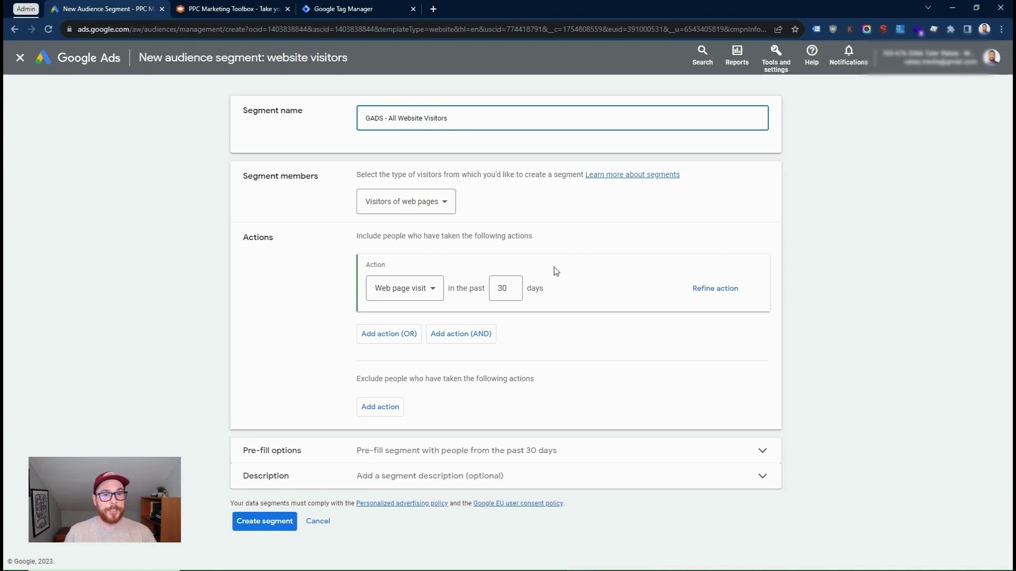
pyautogui.click(503, 290)
pyautogui.doubleClick(502, 290)
pyautogui.write('90')
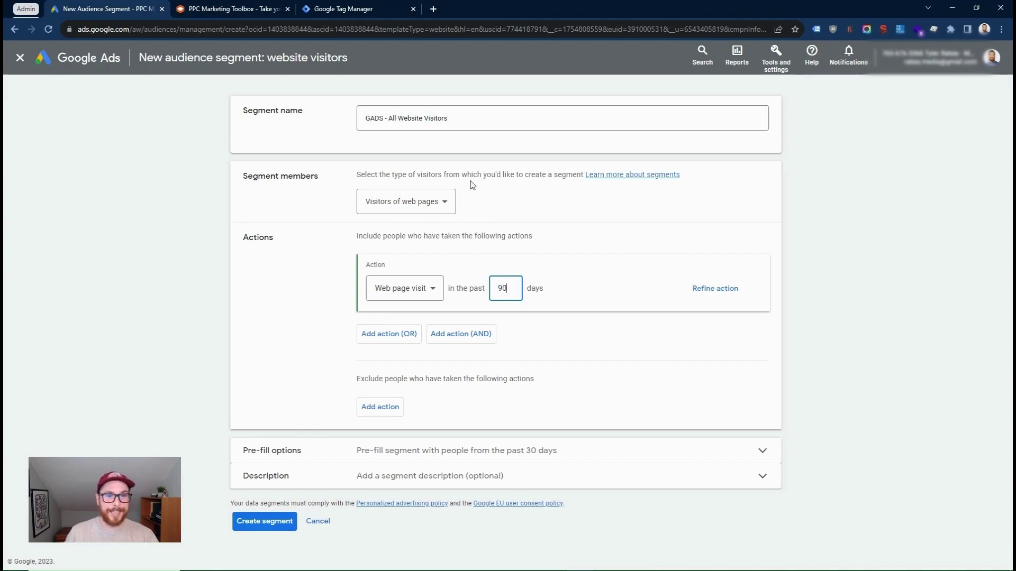
pyautogui.click(459, 120)
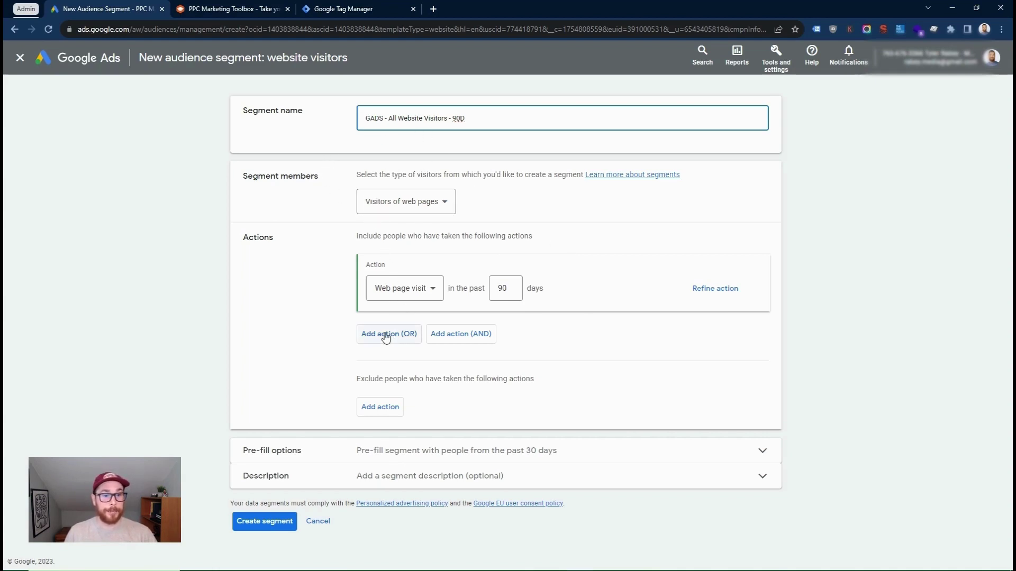
# - Give the segment the description 'All website visitors - 90d' and create it
pyautogui.click(355, 458)
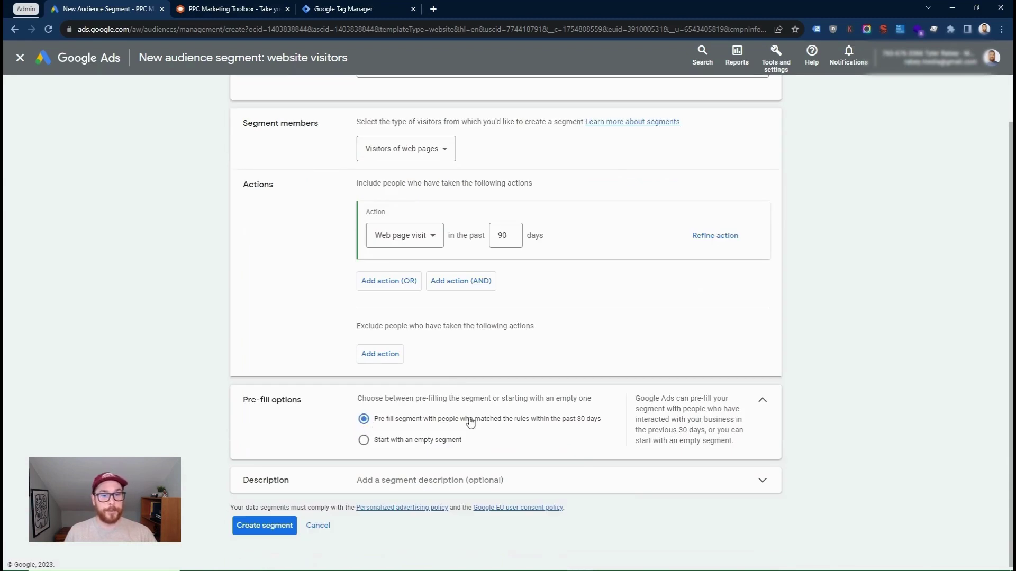
pyautogui.click(401, 486)
pyautogui.write('All website visitors - 90')
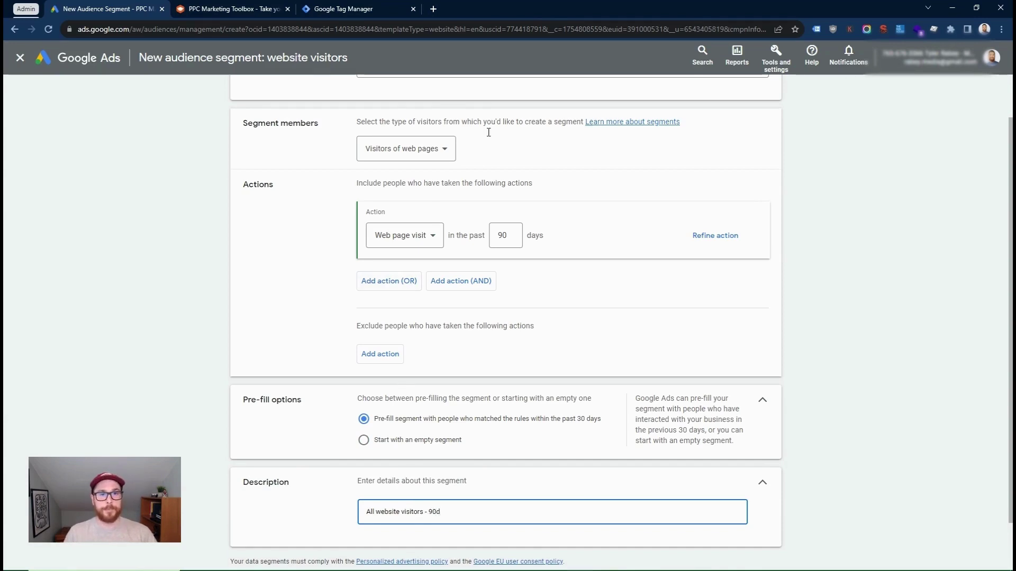
pyautogui.write('d')
pyautogui.scroll(1, 423, 449)
pyautogui.scroll(-2, 435, 382)
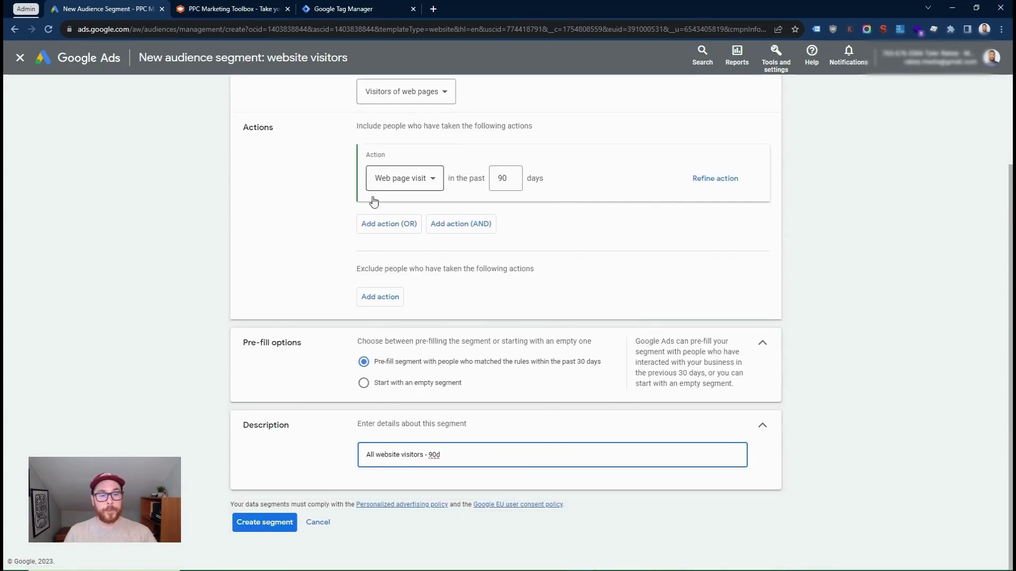
pyautogui.tripleClick(412, 456)
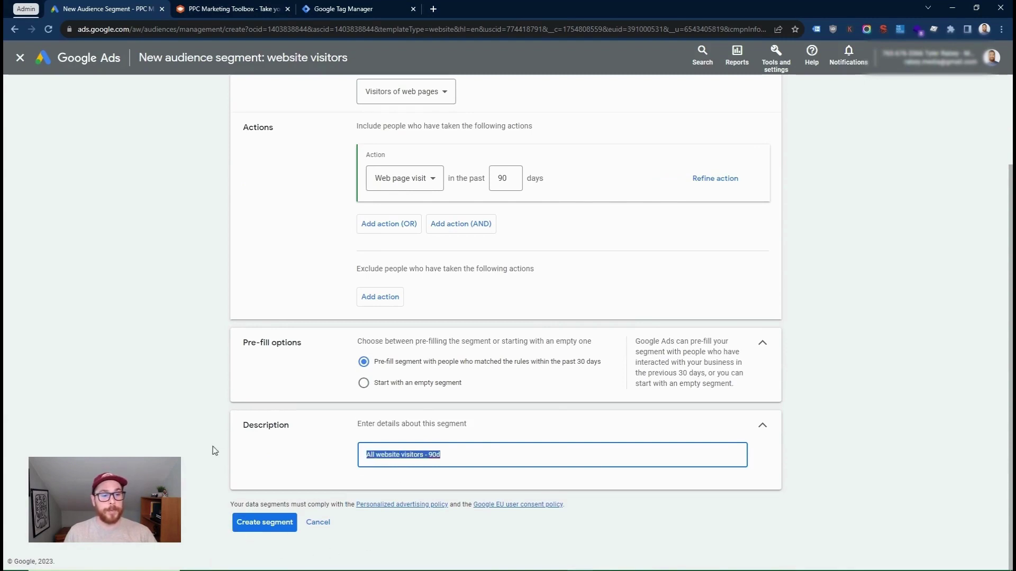
pyautogui.click(282, 528)
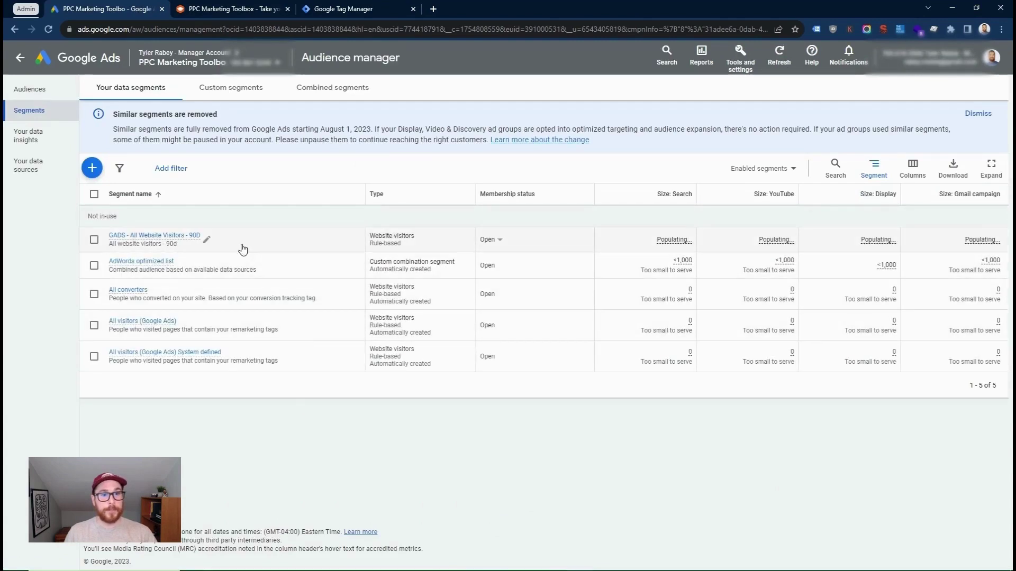
pyautogui.moveTo(161, 238)
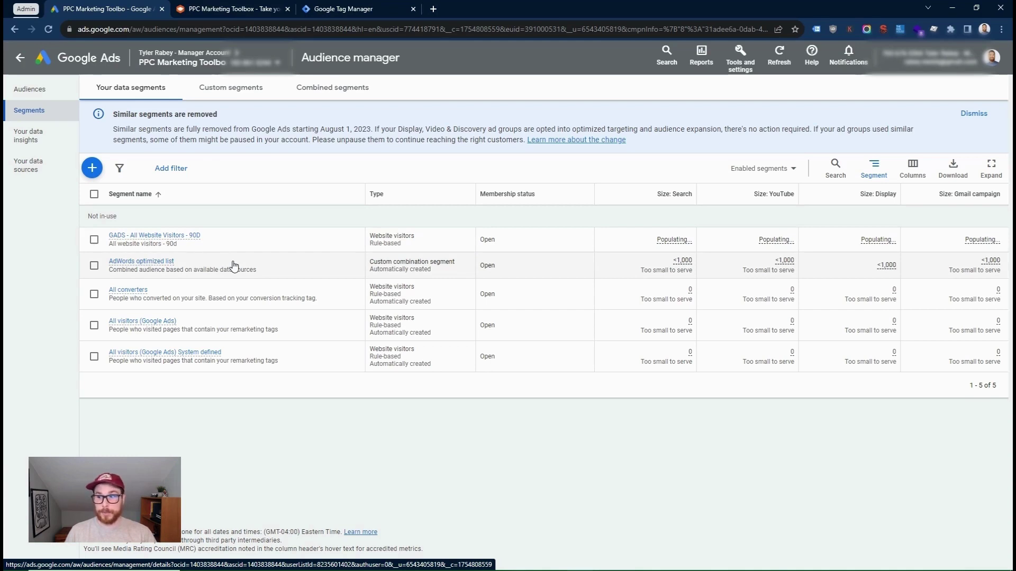
# - Begin a Website visitors segment named 'Product Page Visitors', set 90 days, and add a page URL rule
pyautogui.click(95, 166)
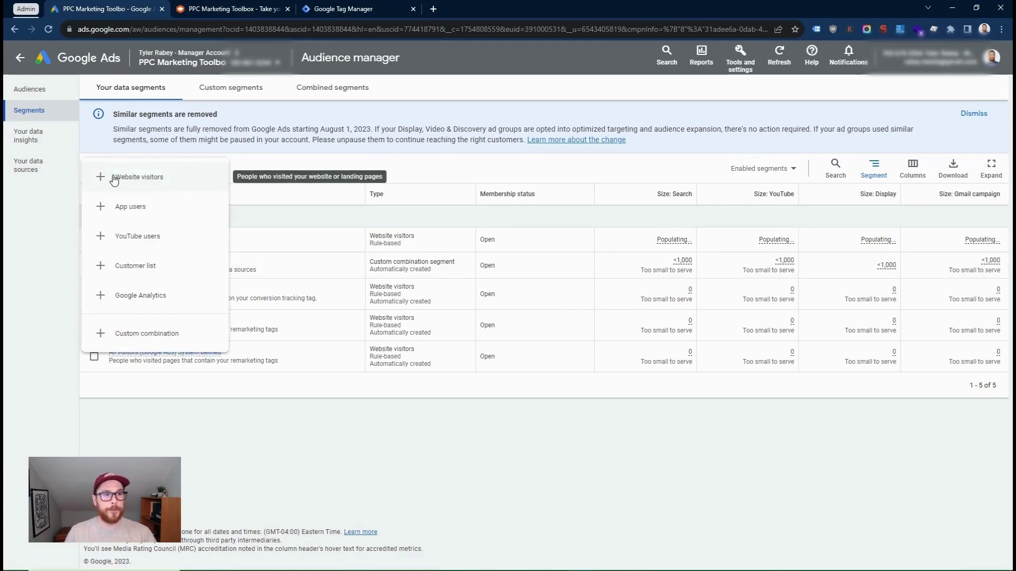
pyautogui.click(113, 175)
pyautogui.click(381, 117)
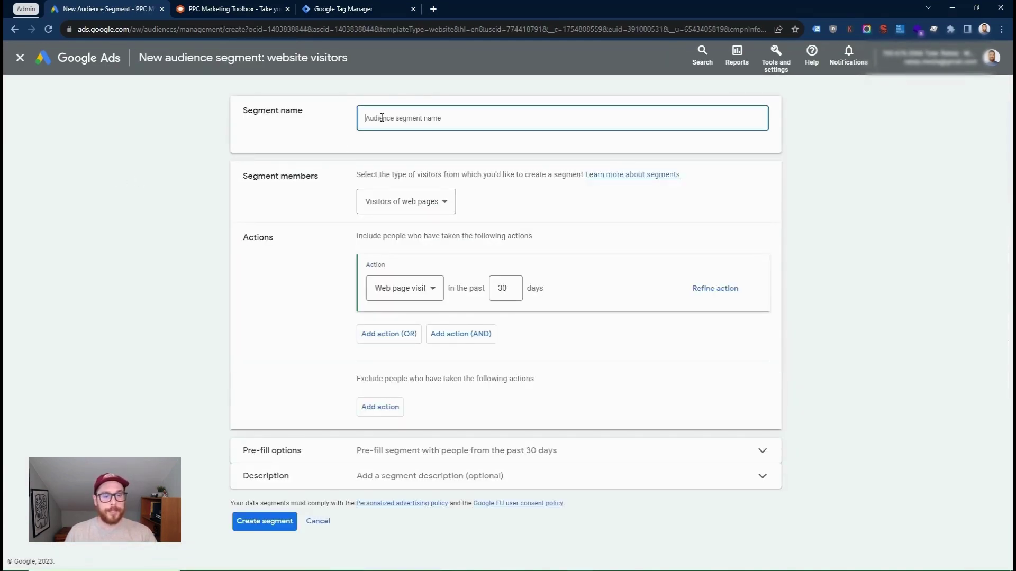
pyautogui.write('Product')
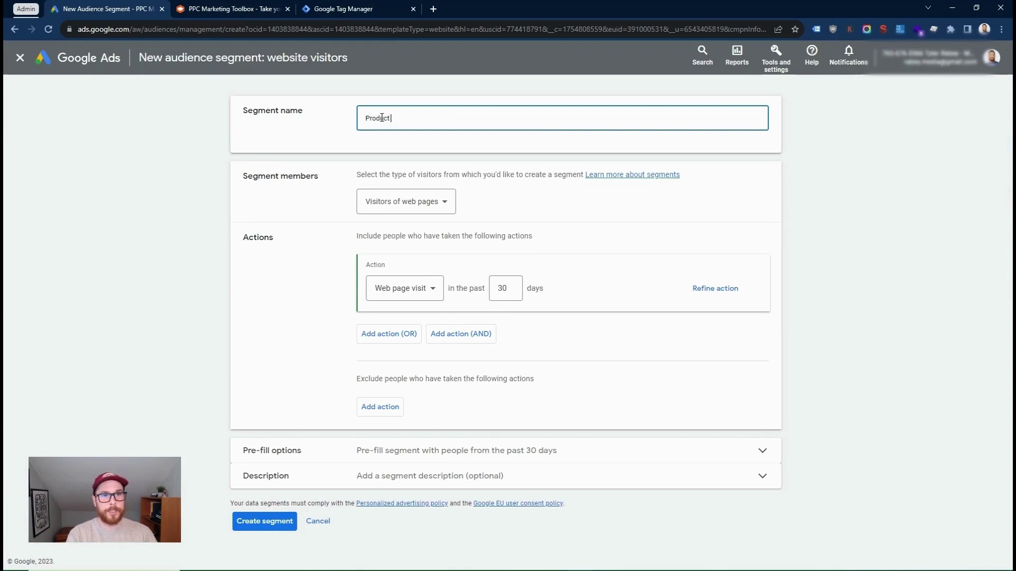
pyautogui.write(' Page Visito')
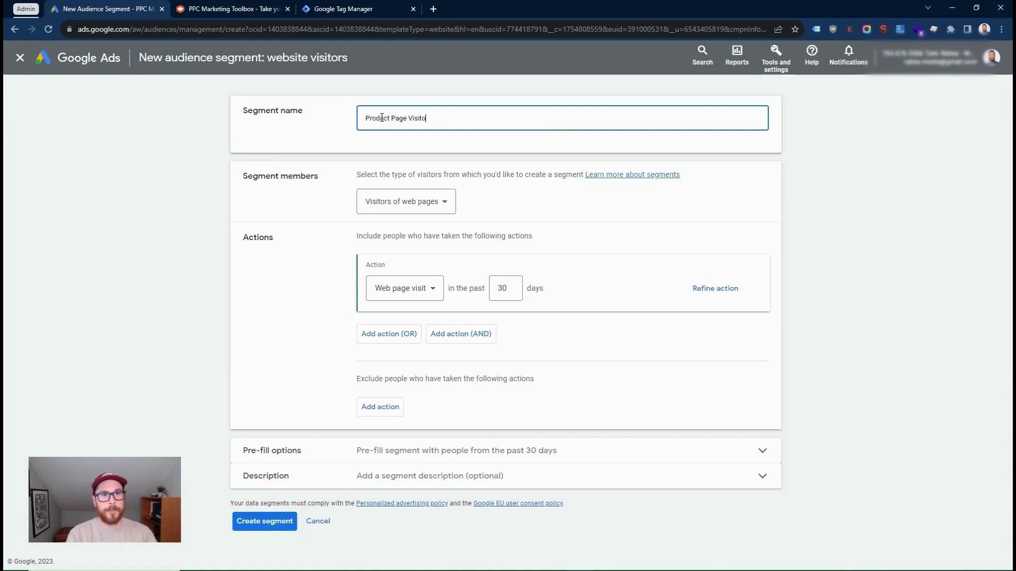
pyautogui.write('rs - 90D')
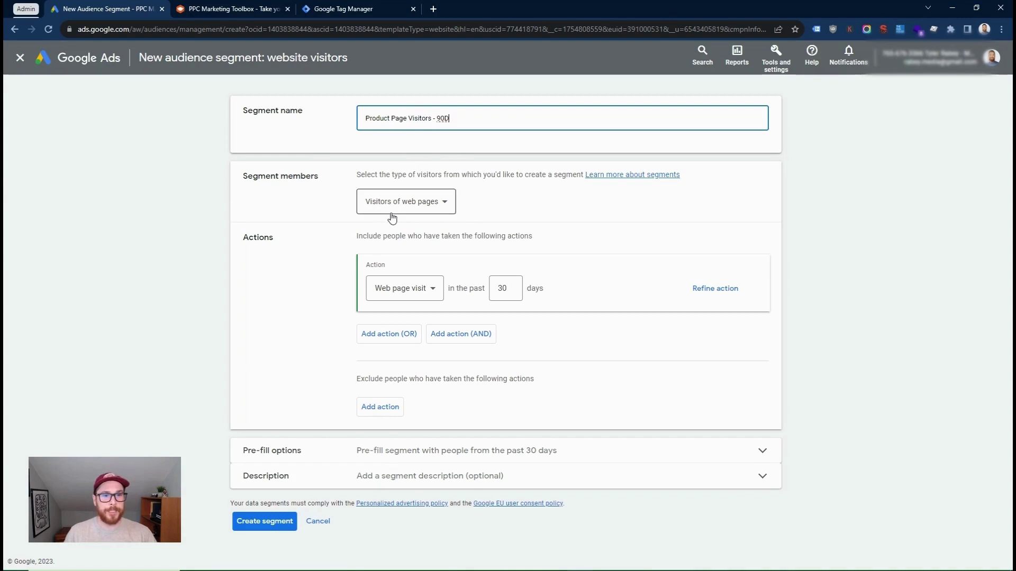
pyautogui.doubleClick(509, 296)
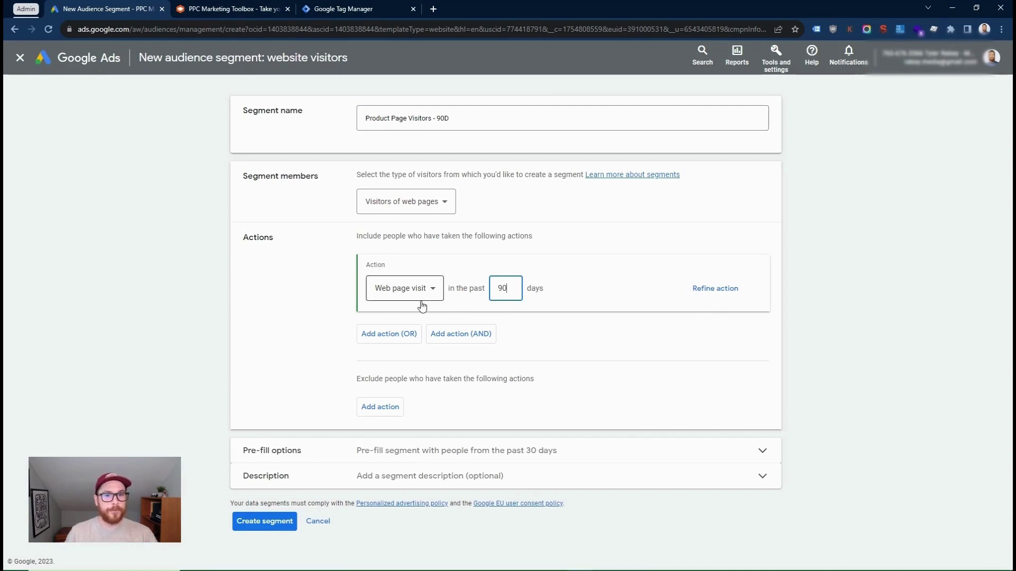
pyautogui.click(712, 290)
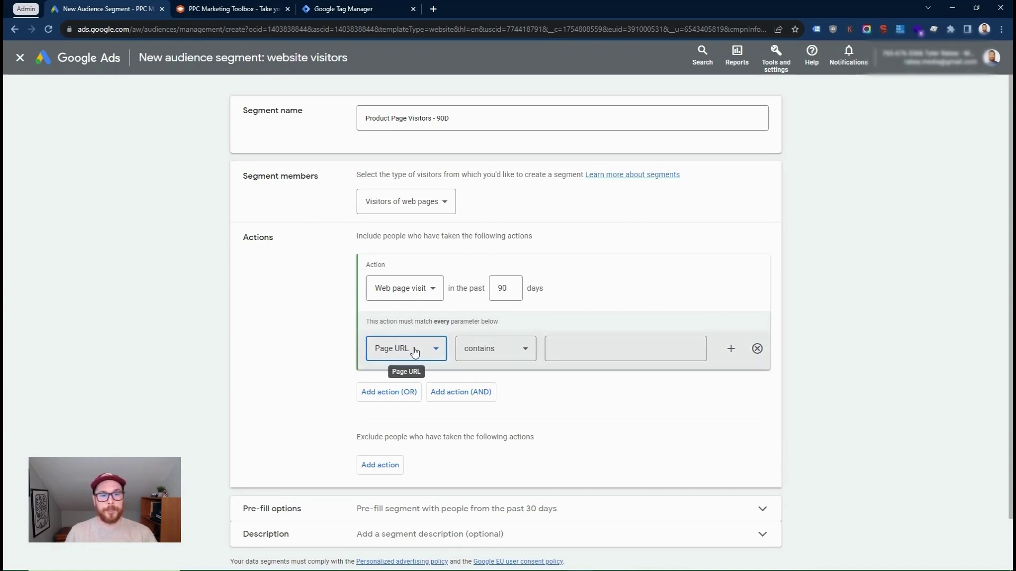
# - Set the Page URL rule to contains '/product/' and create the product page visitors segment
pyautogui.press('Tab')
pyautogui.press('Tab')
pyautogui.write('/')
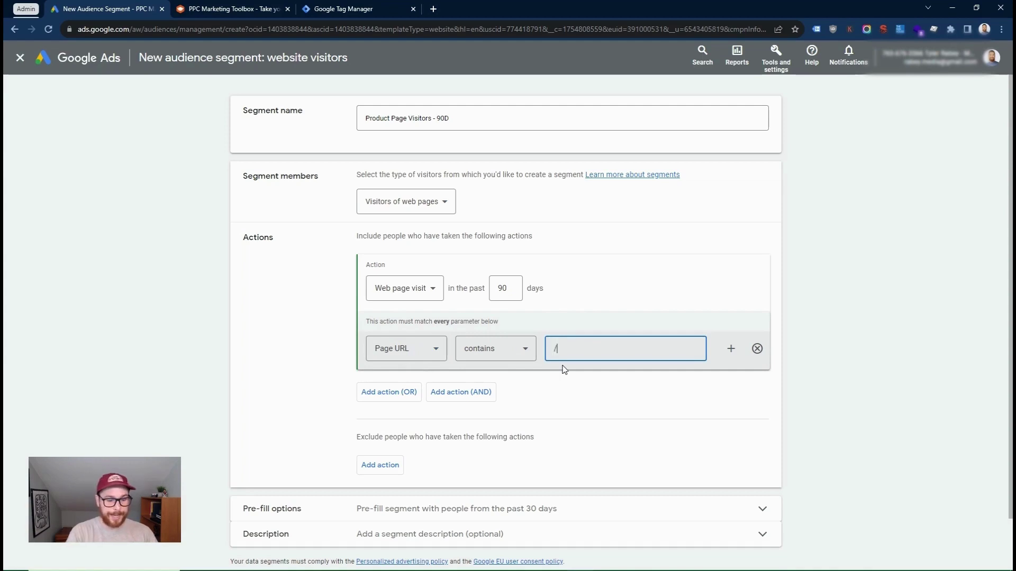
pyautogui.write('produ')
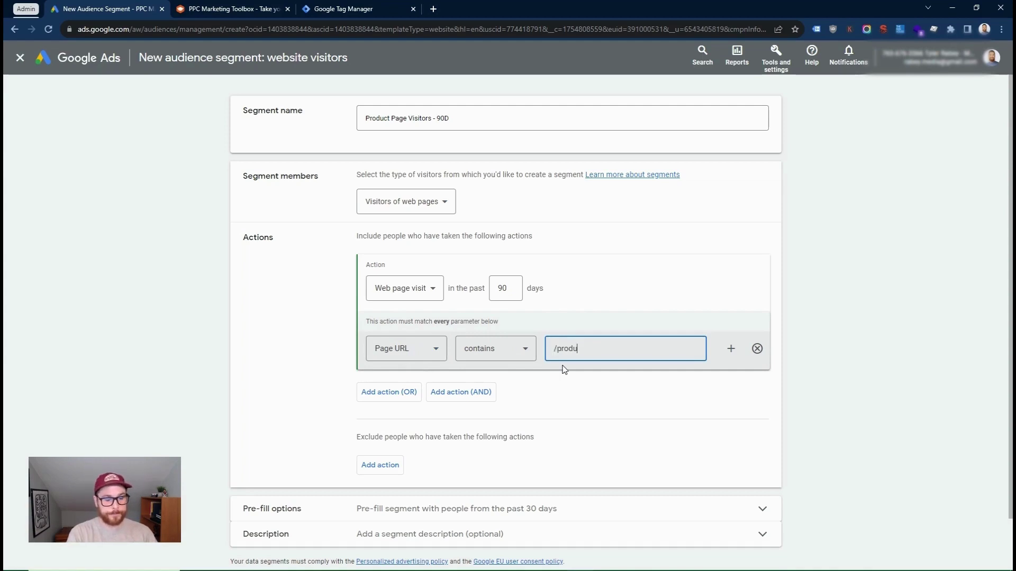
pyautogui.write('ct/')
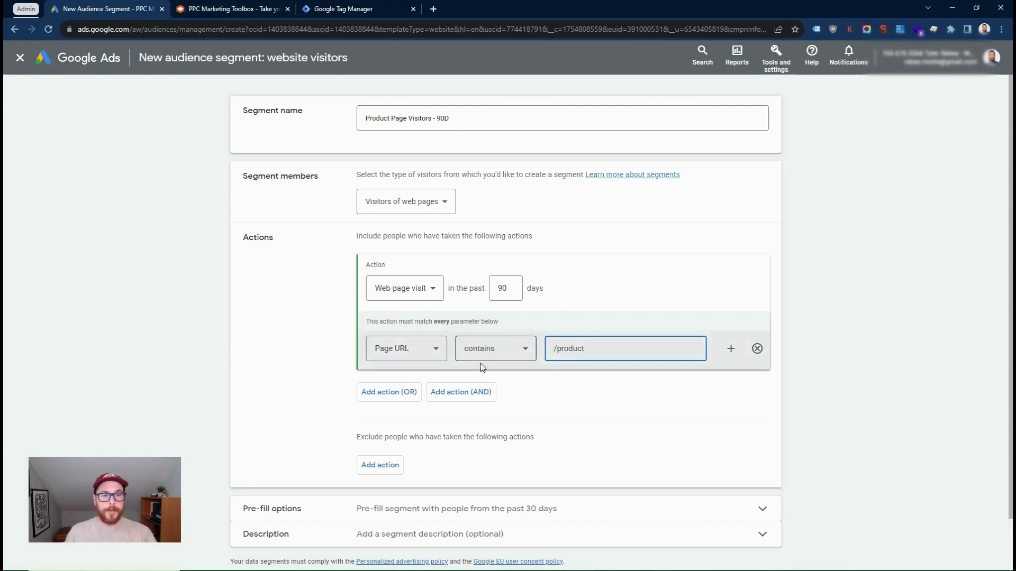
pyautogui.scroll(-1, 476, 371)
pyautogui.click(470, 450)
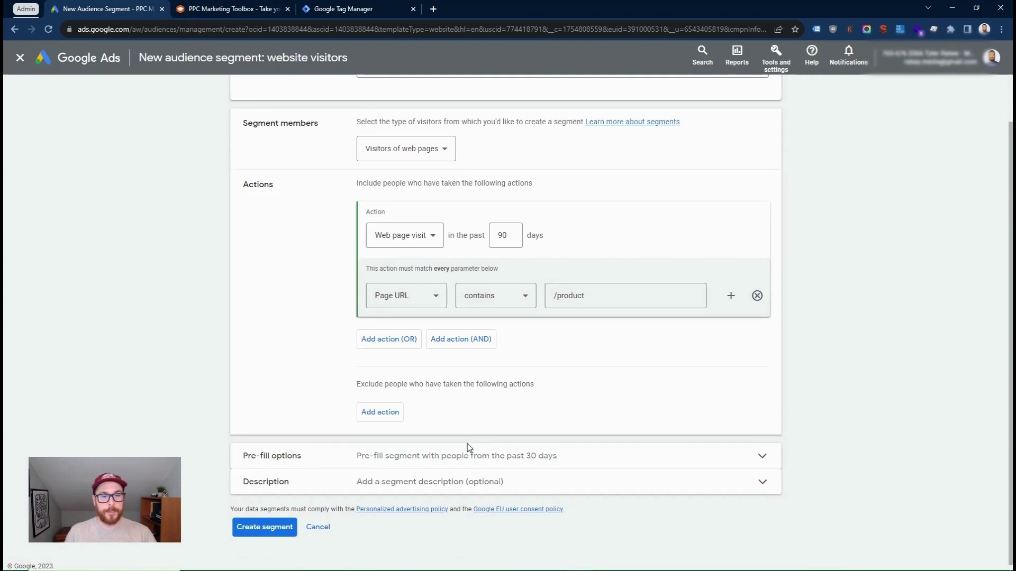
pyautogui.scroll(-1, 431, 343)
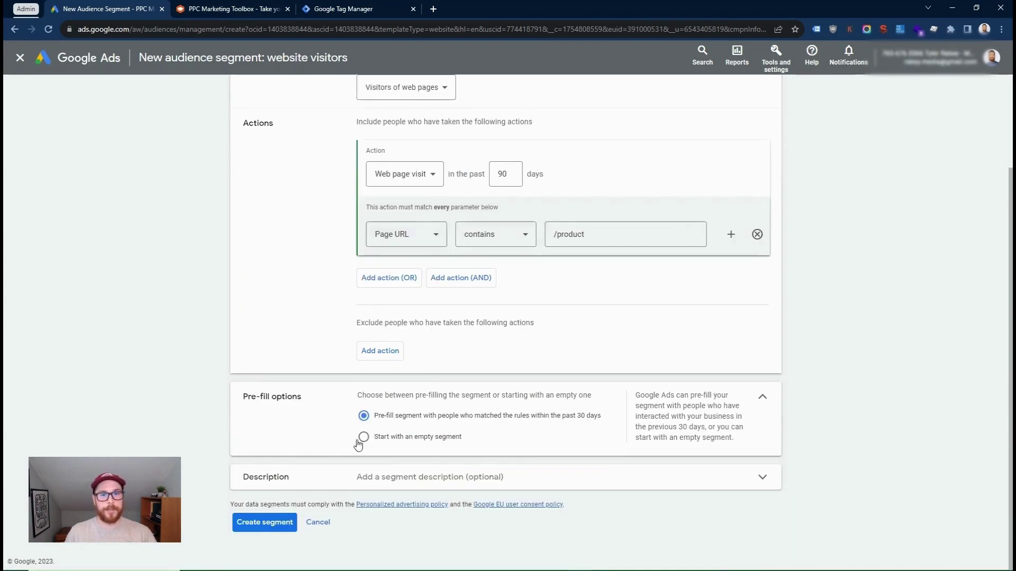
pyautogui.click(266, 523)
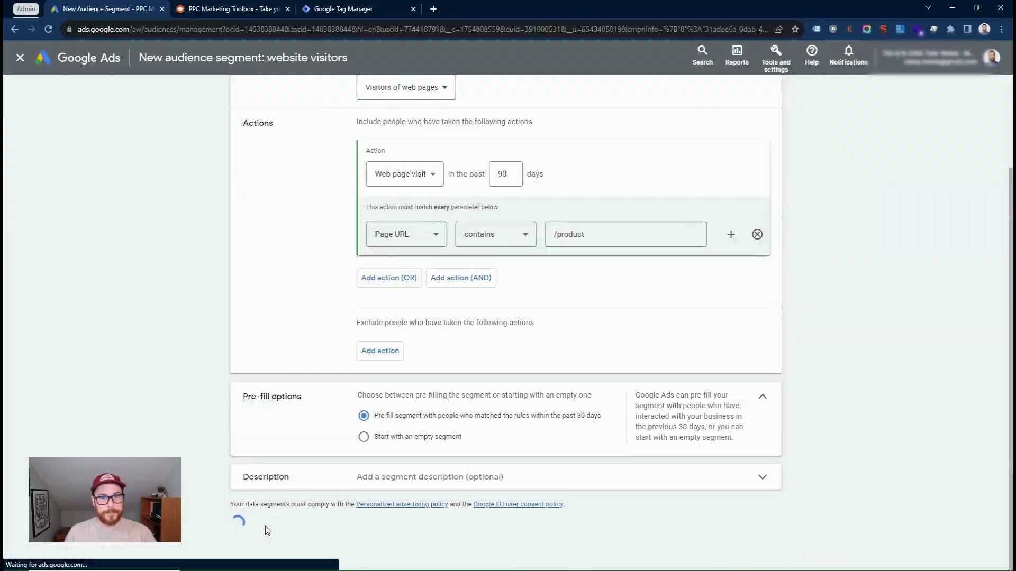